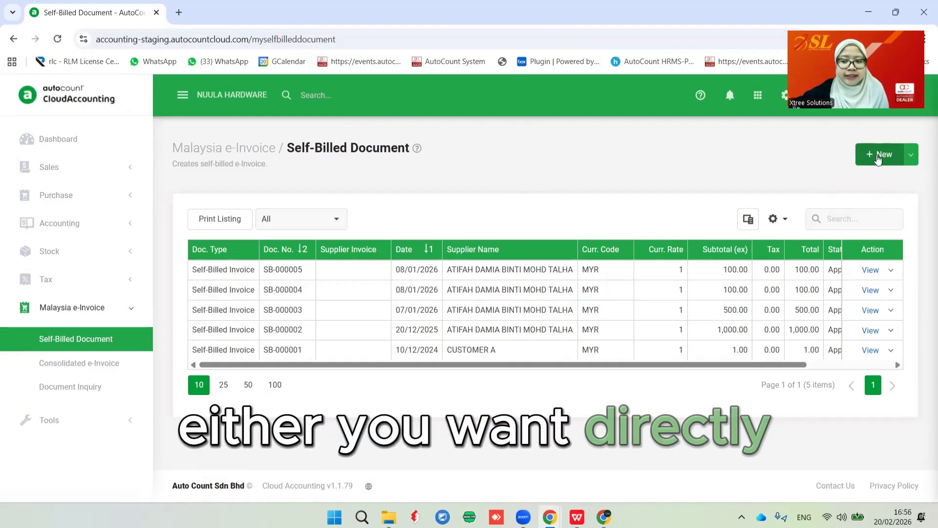
# Create a new self-billed document of type Self-Billed Invoice with SUPPLIER A as the supplier tax entity.
pyautogui.click(911, 158)
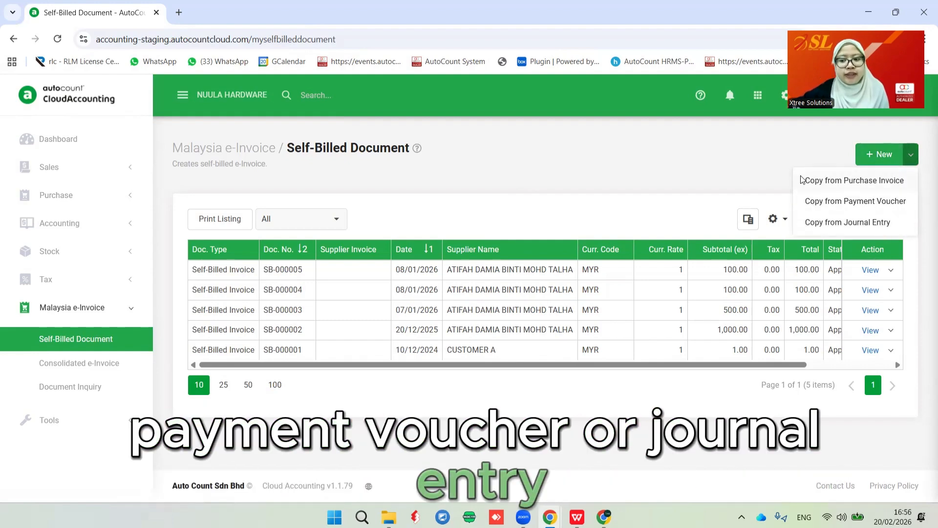
pyautogui.click(768, 146)
pyautogui.click(883, 154)
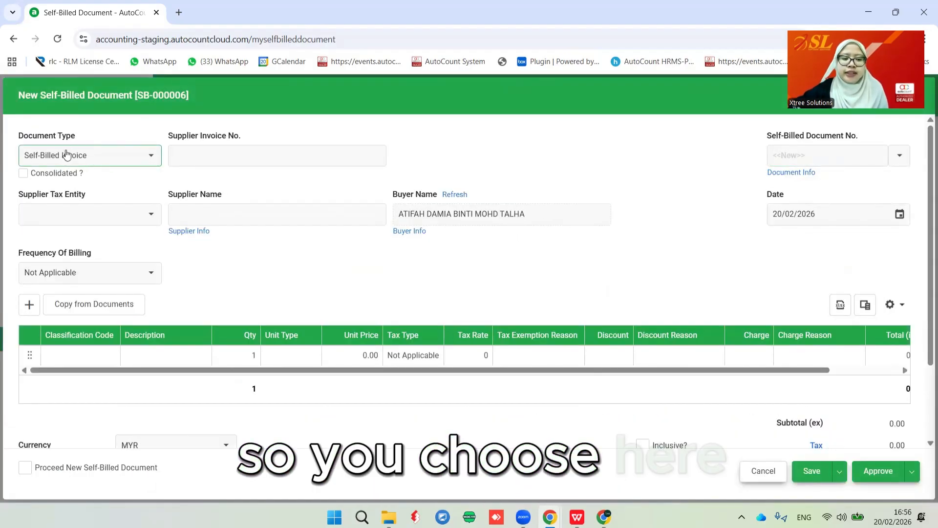
pyautogui.click(145, 156)
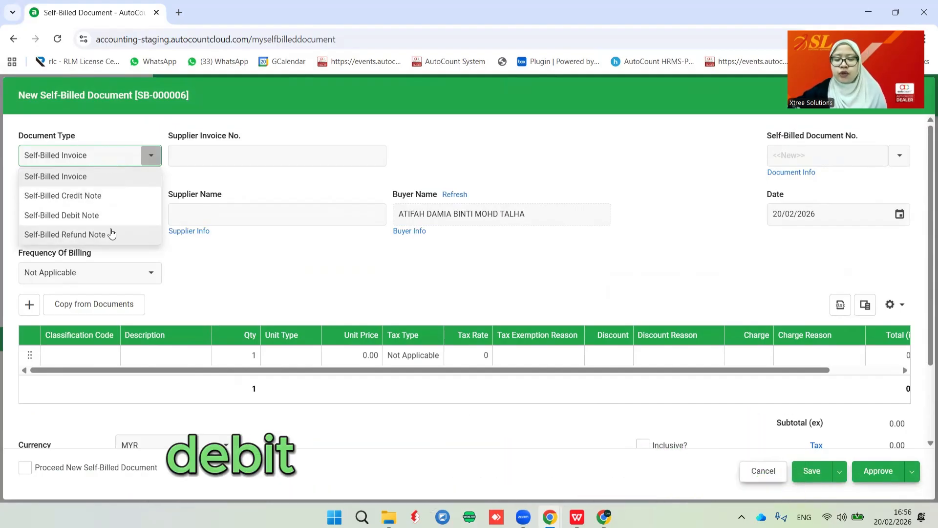
pyautogui.click(282, 176)
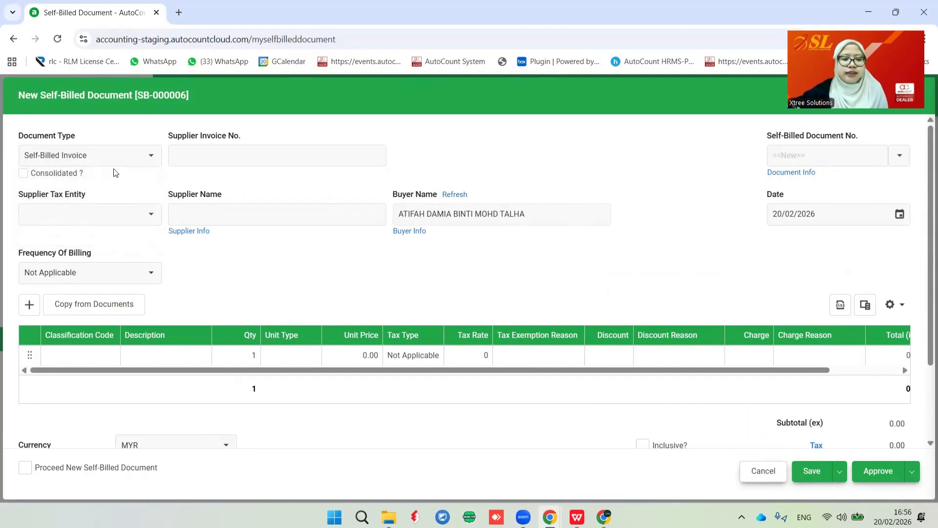
pyautogui.click(139, 222)
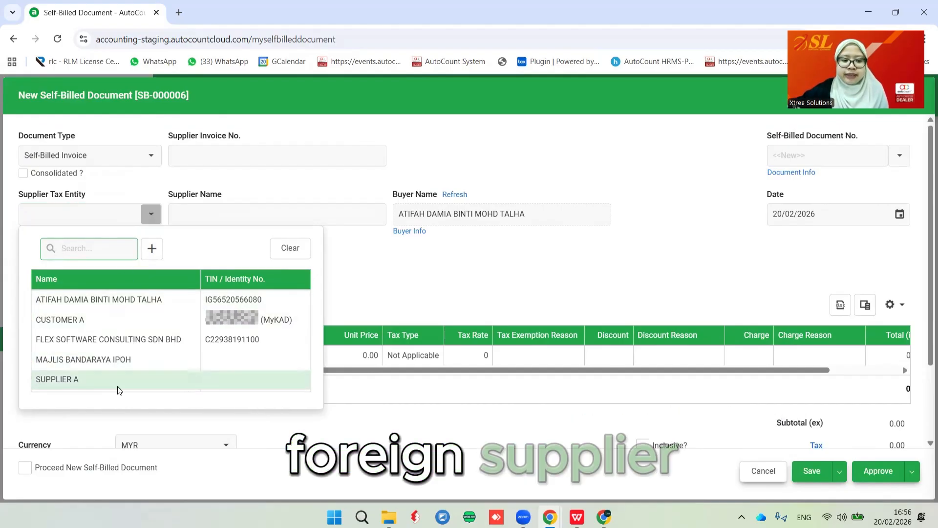
pyautogui.click(101, 379)
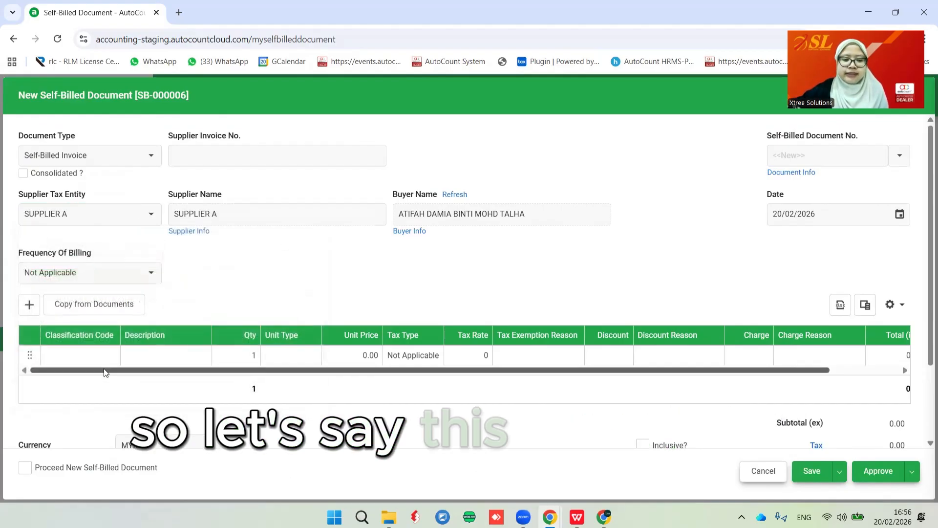
# Review SUPPLIER A's supplier info, including its TIN, MSIC code, contact details, address and country.
pyautogui.click(193, 232)
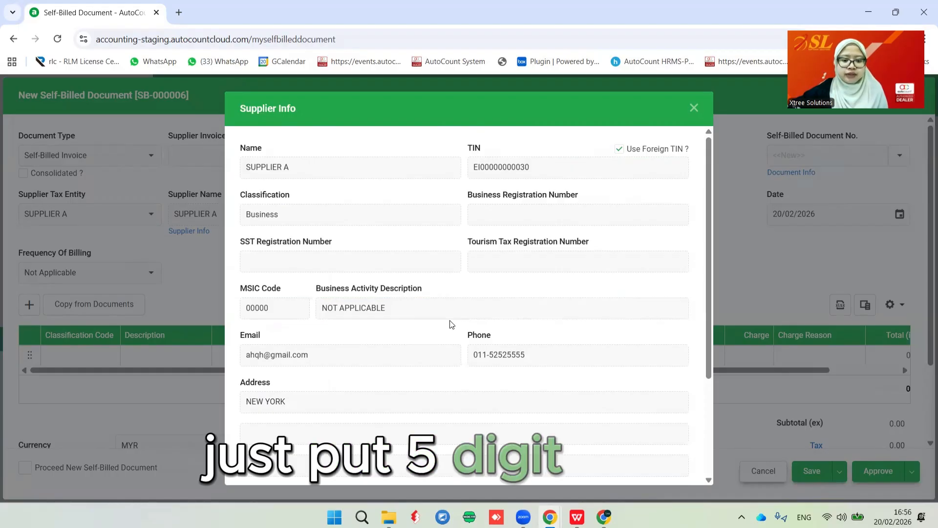
pyautogui.scroll(-3, 490, 376)
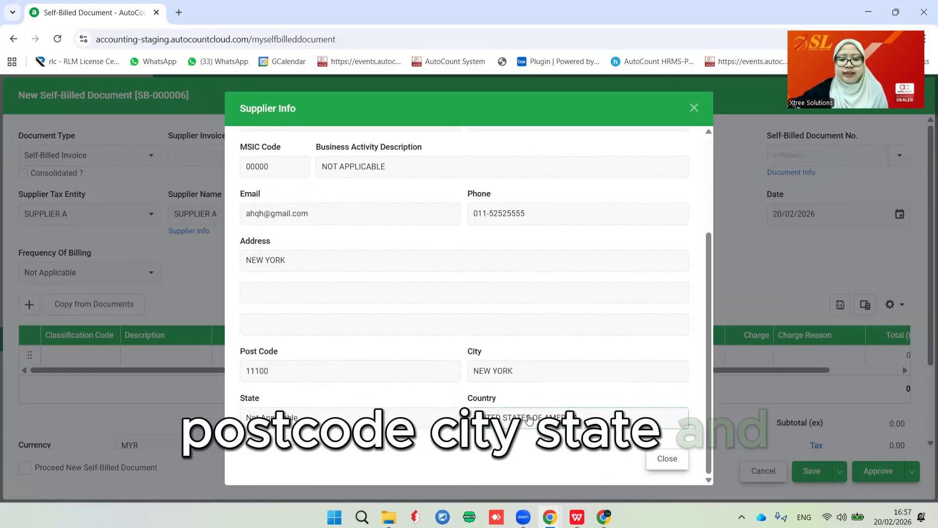
pyautogui.click(667, 459)
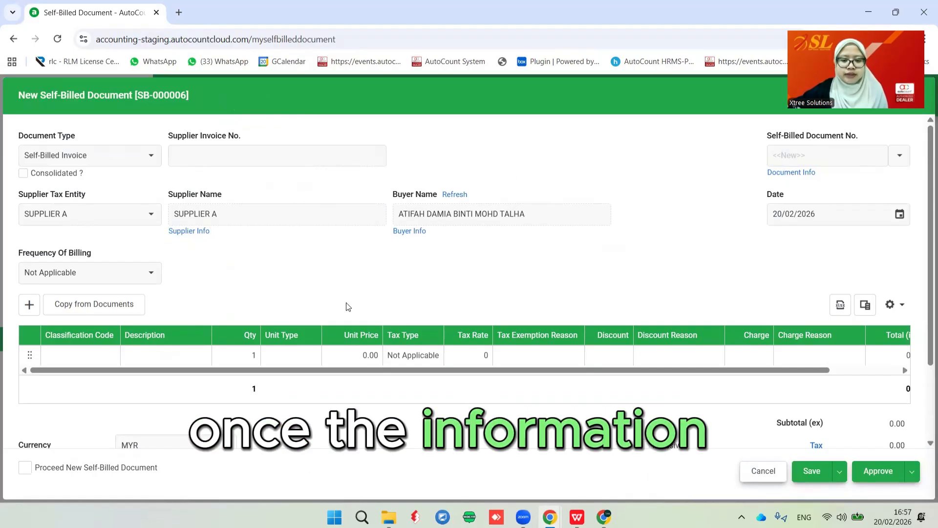
# Give the first item line classification code 034, Self-billed - Importation of goods, and the description IPHONE 17.
pyautogui.click(104, 360)
pyautogui.click(108, 354)
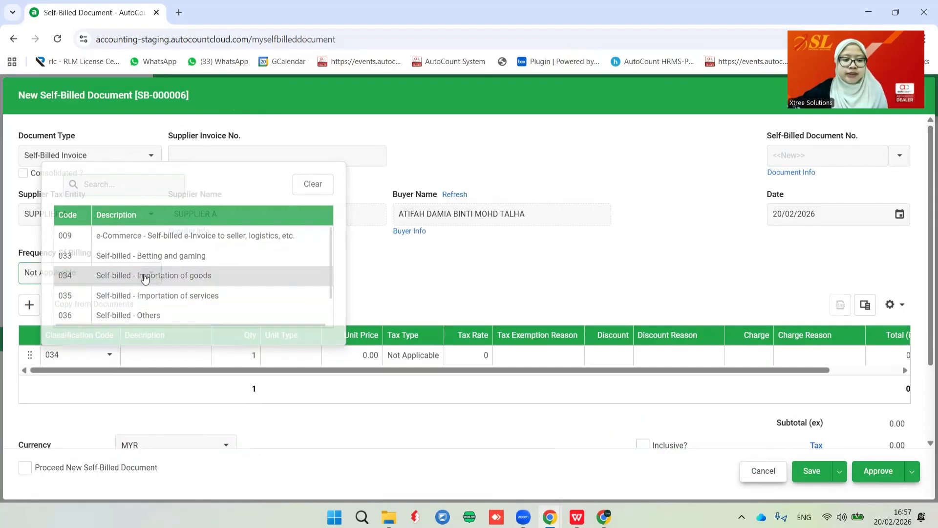
pyautogui.click(146, 277)
pyautogui.click(178, 359)
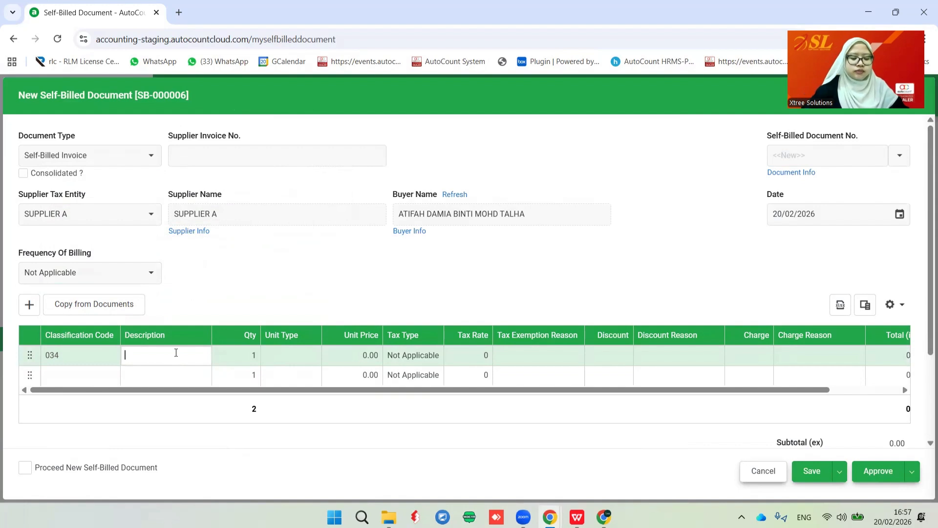
pyautogui.write('IPHONE')
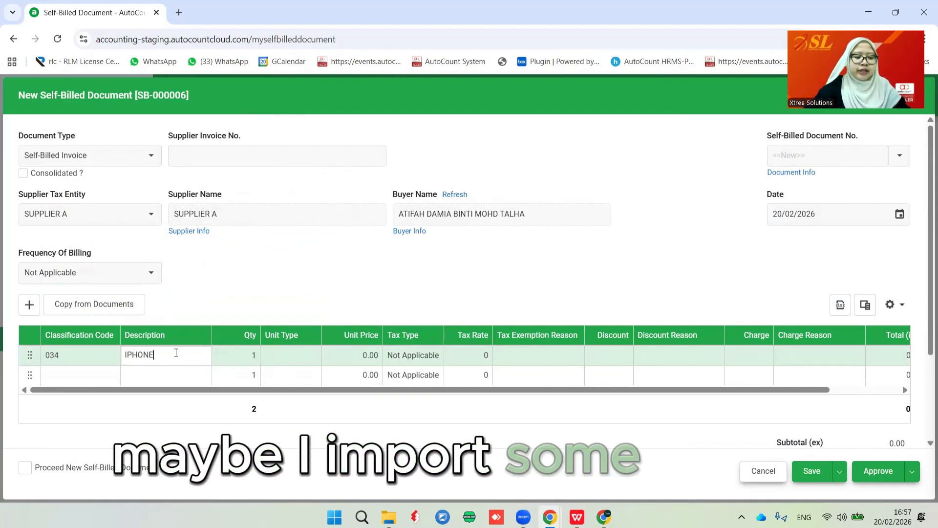
pyautogui.write(' 17')
pyautogui.click(189, 284)
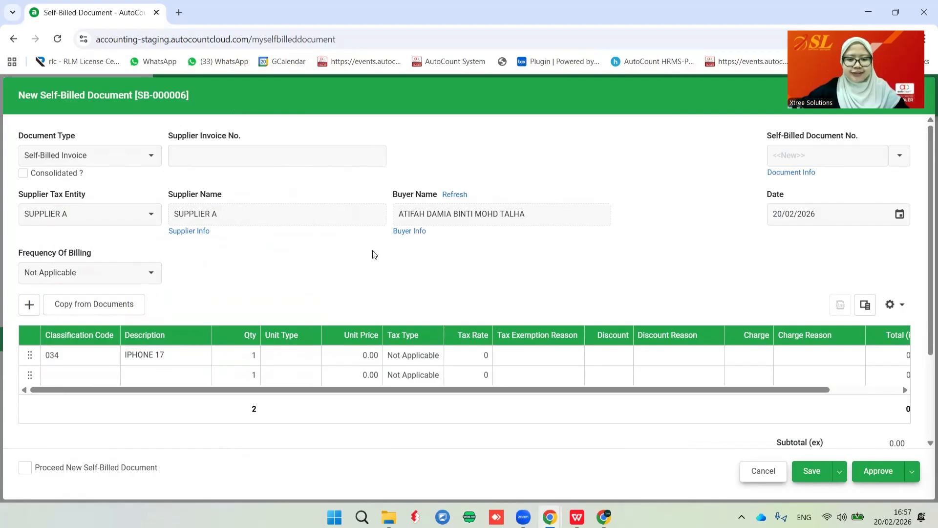
# Set the IPHONE 17 line to quantity 5 and unit price 2,000.00, and approve the self-billed document.
pyautogui.click(251, 359)
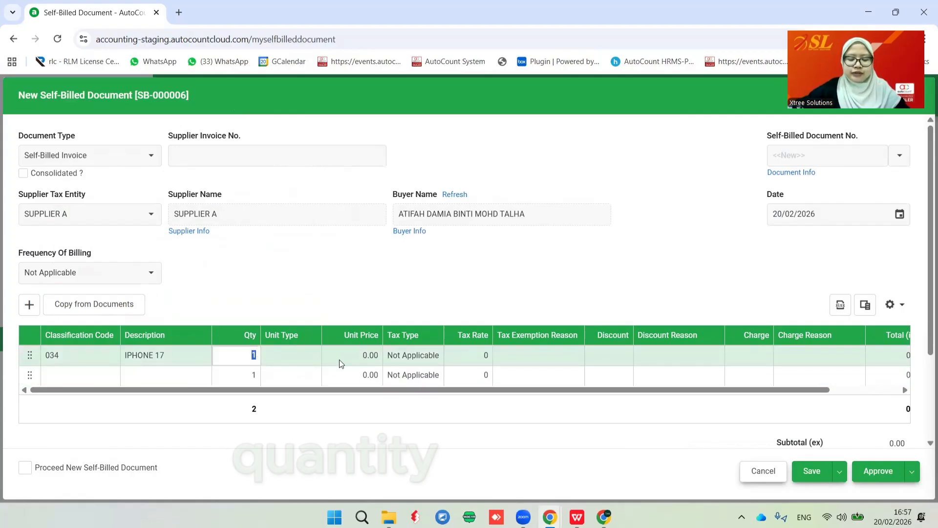
pyautogui.write('5')
pyautogui.click(340, 361)
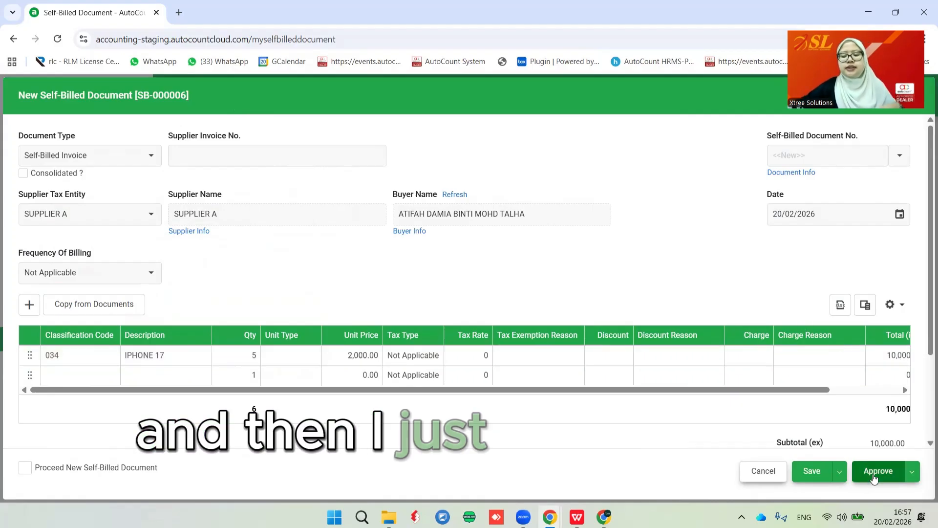
pyautogui.click(875, 474)
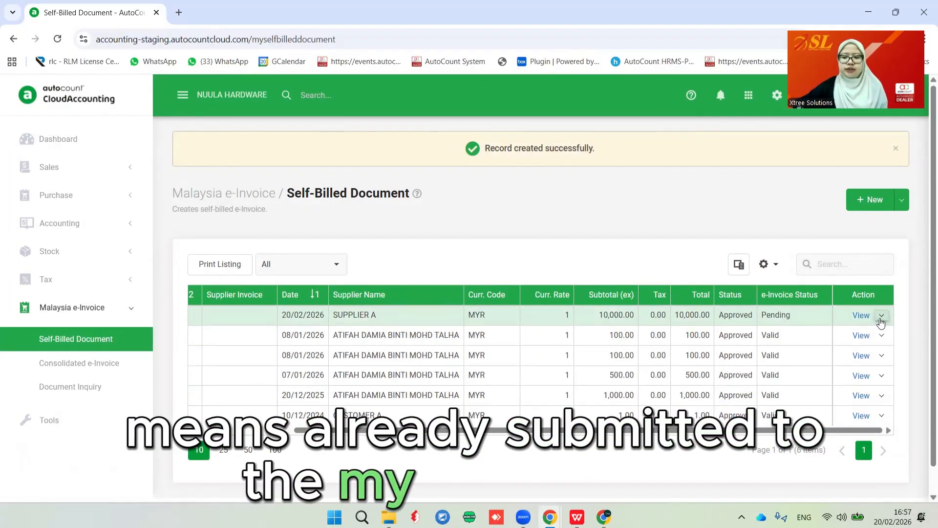
# View the new SUPPLIER A self-billed document, refresh its e-Invoice status, and close it.
pyautogui.click(861, 315)
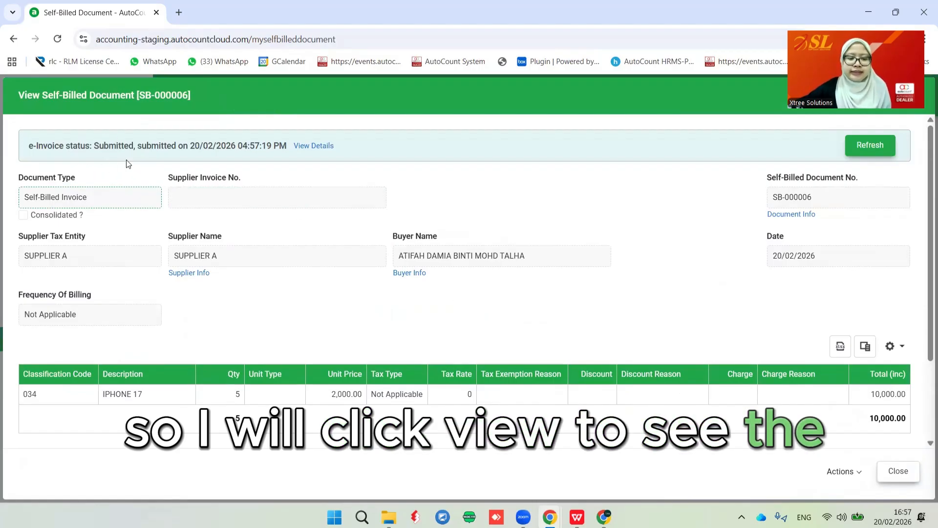
pyautogui.click(864, 151)
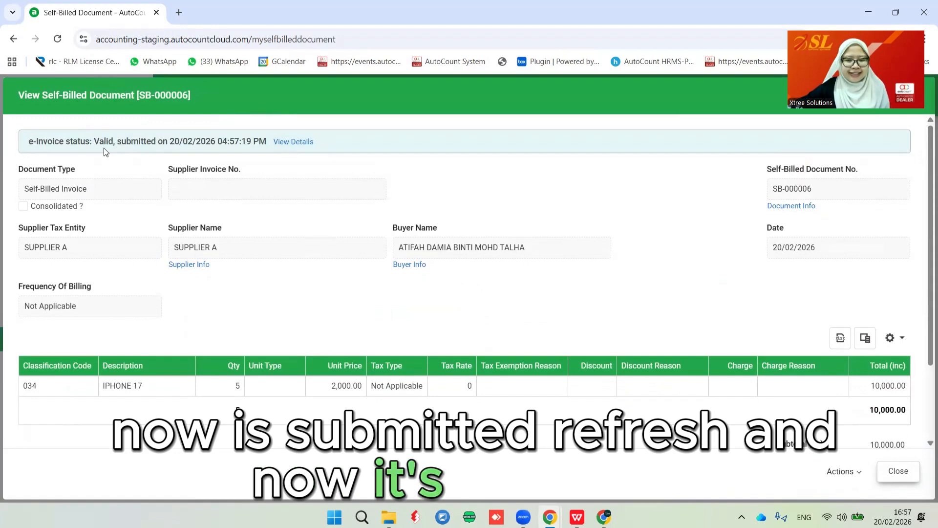
pyautogui.click(844, 471)
pyautogui.click(892, 475)
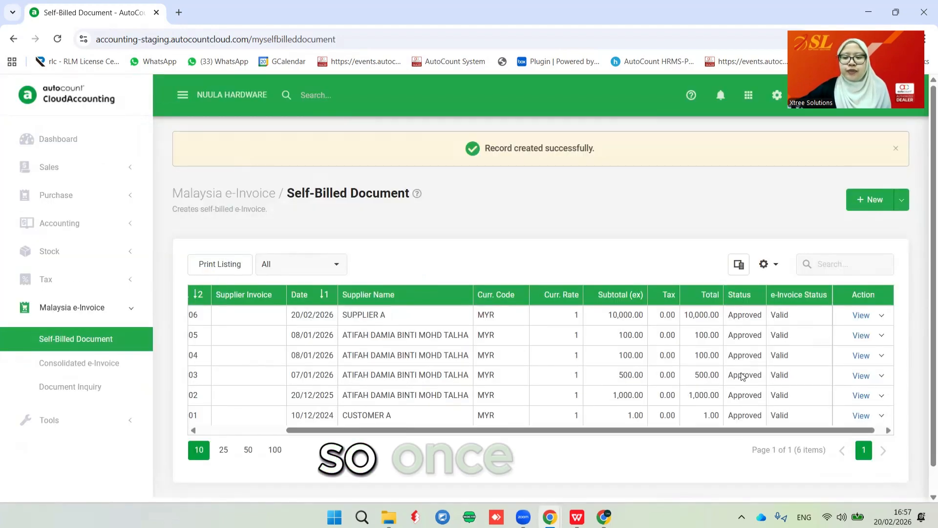
pyautogui.moveTo(678, 434); pyautogui.dragTo(518, 430)
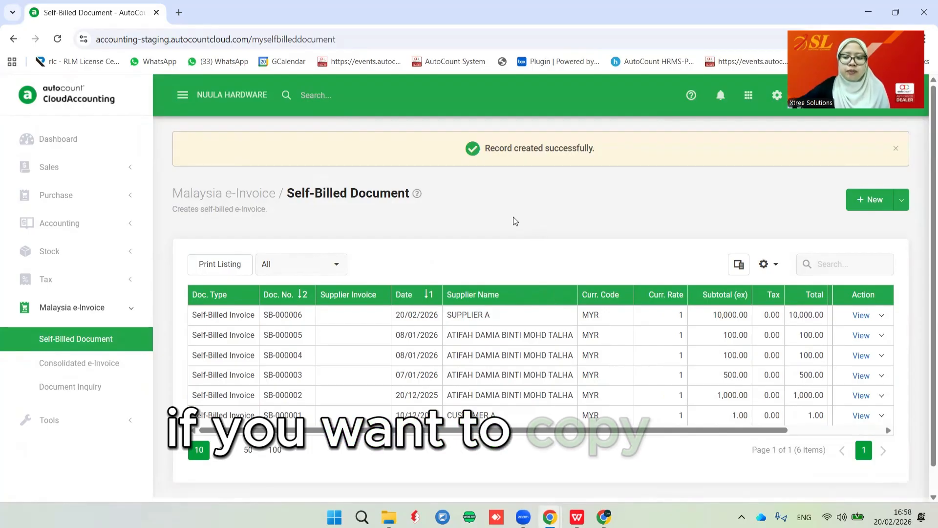
pyautogui.click(902, 201)
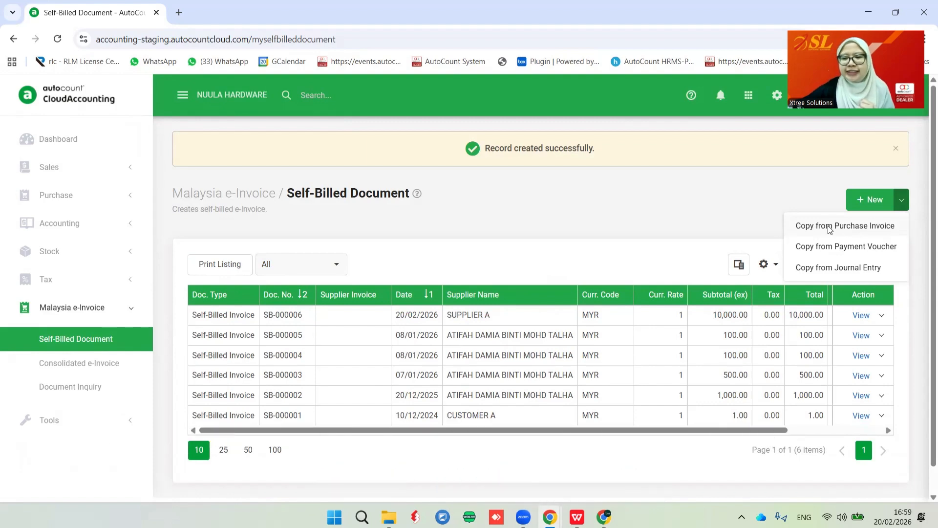
pyautogui.click(717, 199)
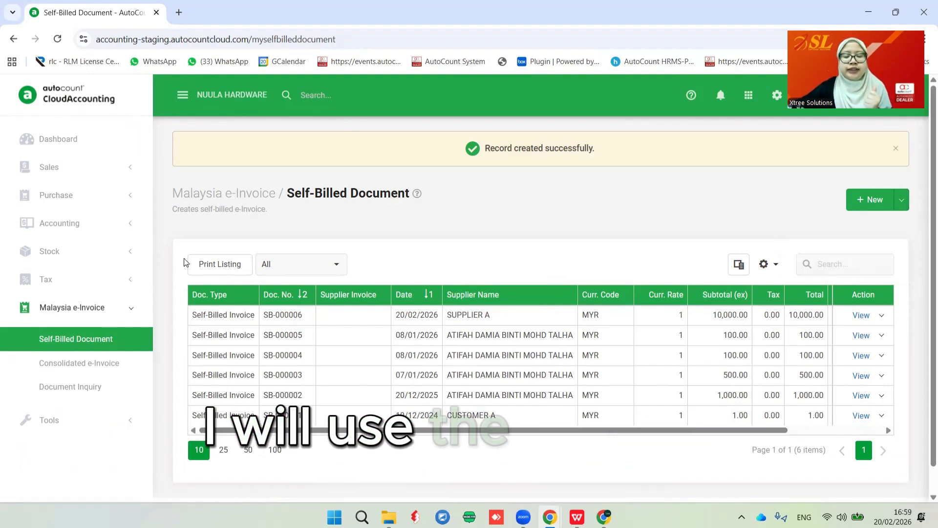
# Start a new payment voucher in the accounting module's Cash Book Entry.
pyautogui.click(81, 225)
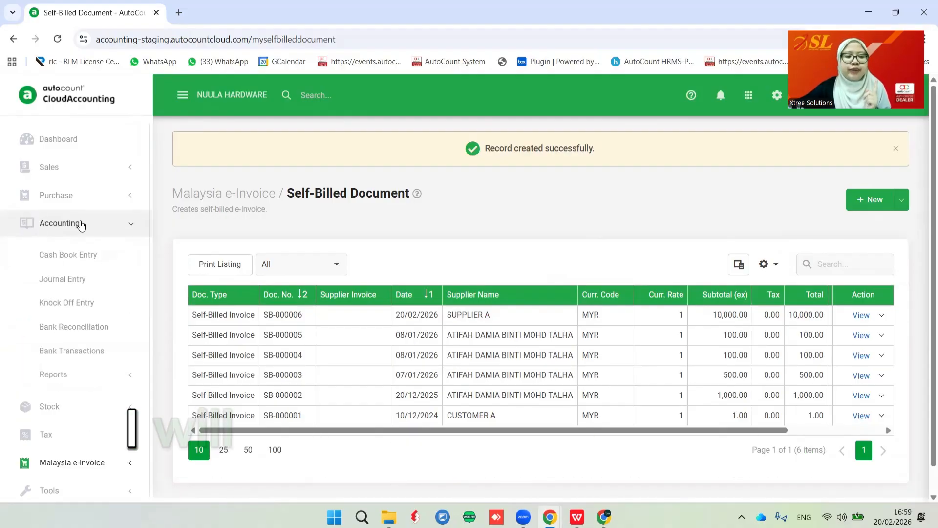
pyautogui.click(80, 256)
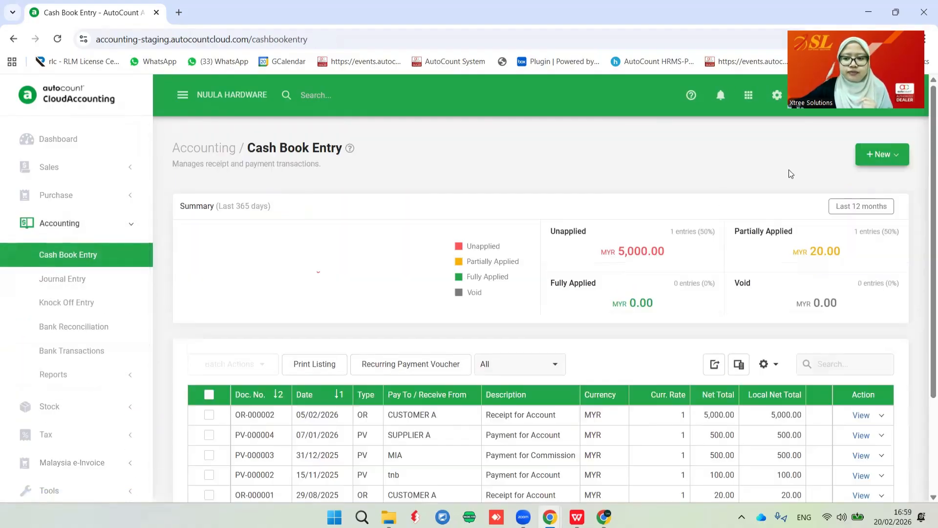
pyautogui.click(882, 155)
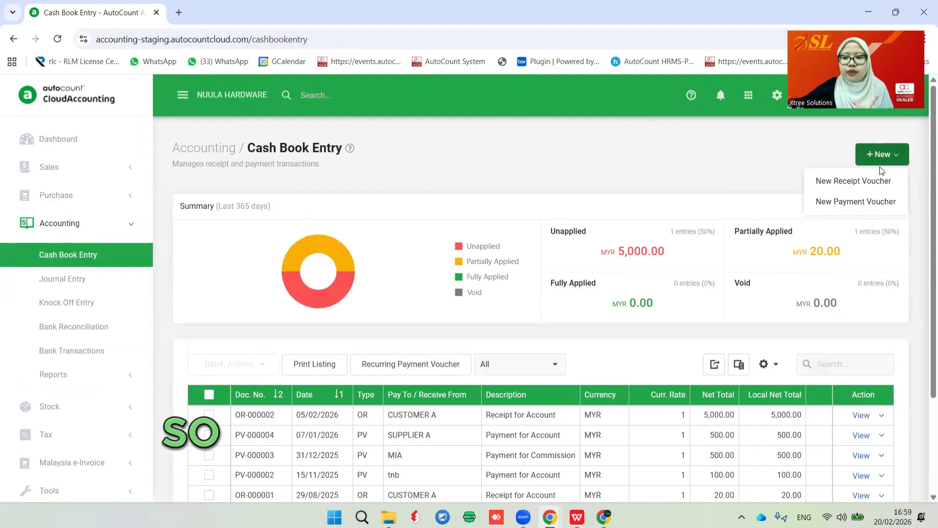
pyautogui.click(847, 201)
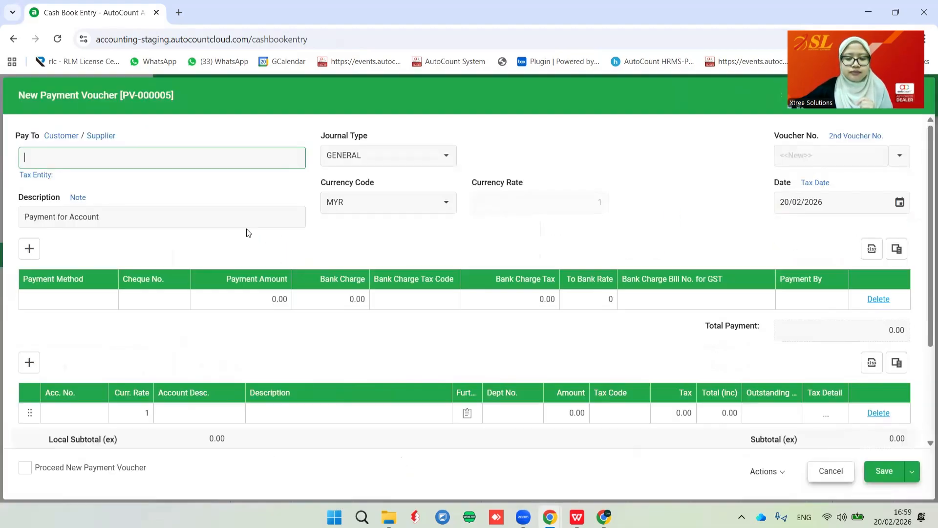
# Choose supplier OFFICE OWNER as the voucher's payee and check the linked tax entity.
pyautogui.click(103, 137)
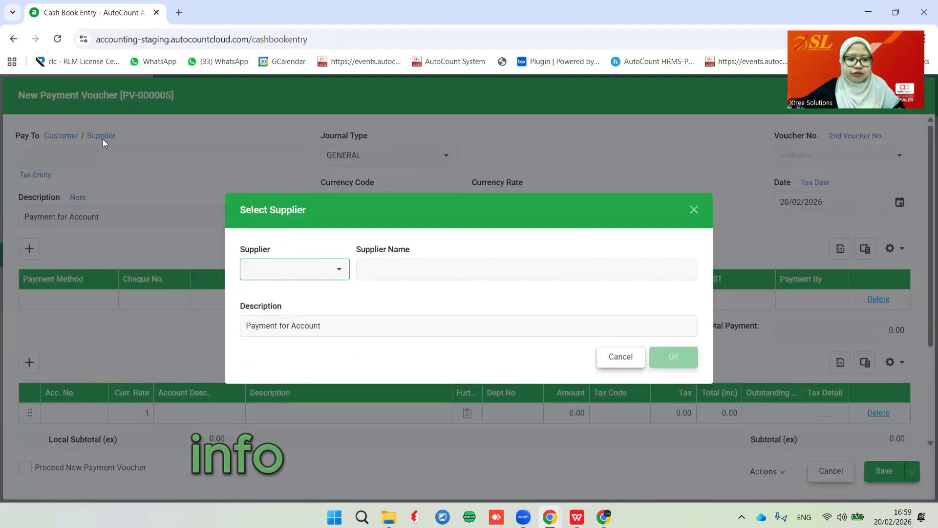
pyautogui.click(339, 270)
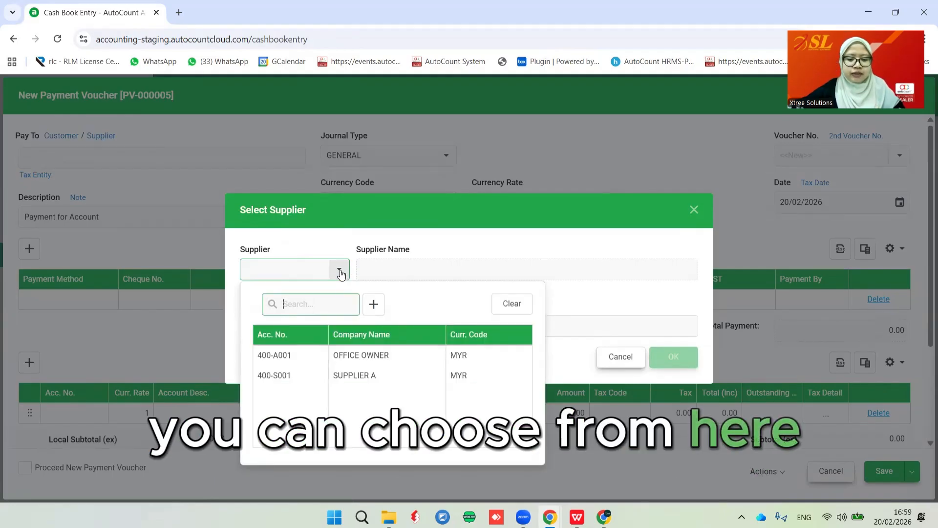
pyautogui.click(379, 363)
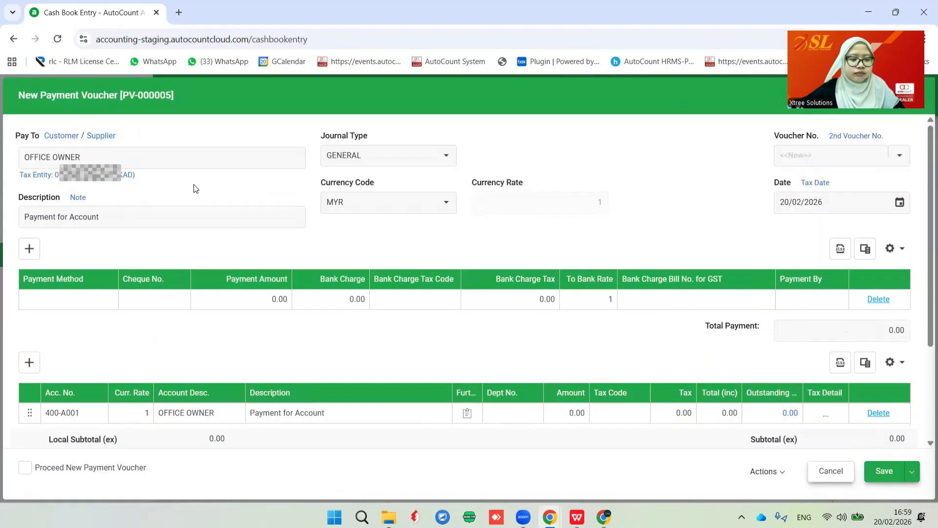
pyautogui.click(90, 180)
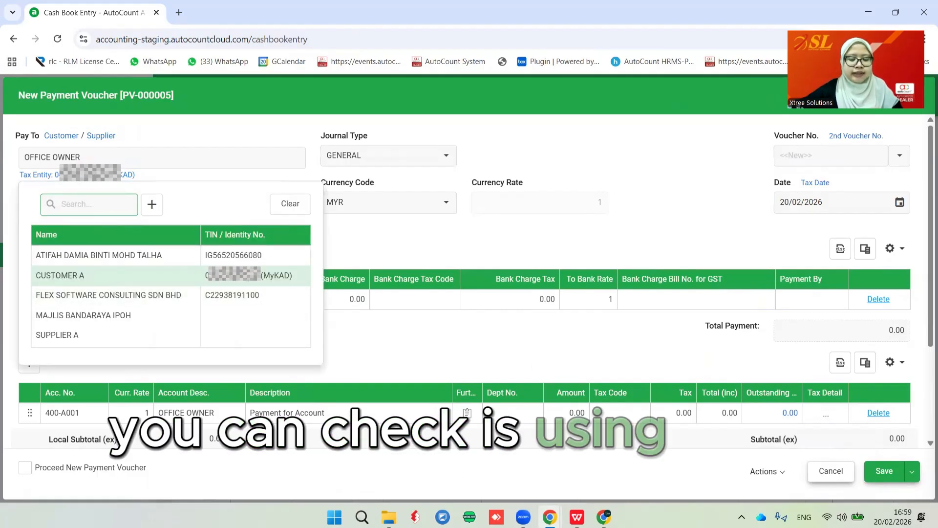
pyautogui.click(490, 236)
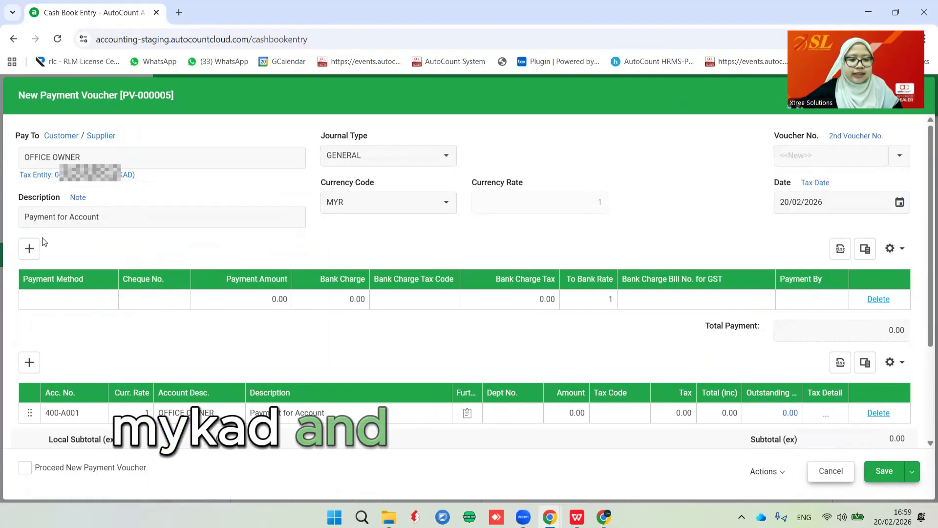
# Set the voucher's payment method to BANK and the OFFICE OWNER line amount to 400.00.
pyautogui.click(81, 301)
pyautogui.click(107, 299)
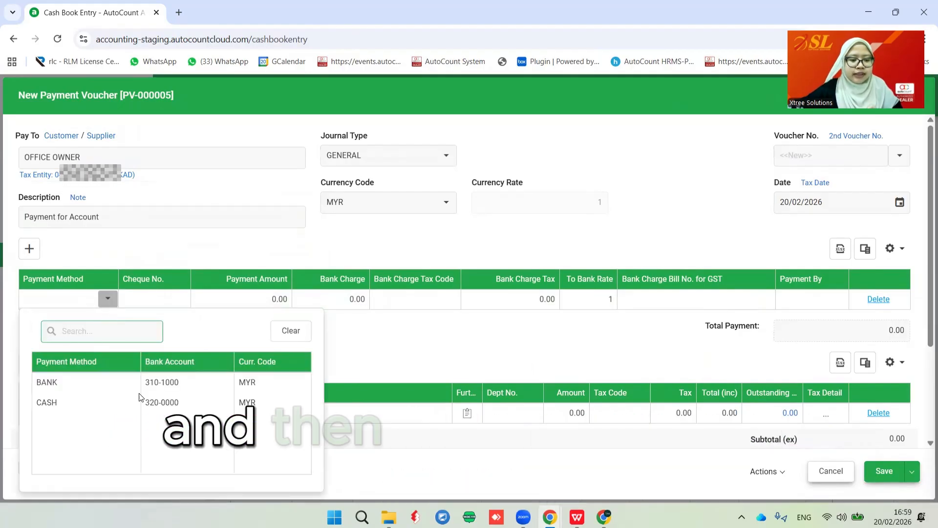
pyautogui.click(154, 384)
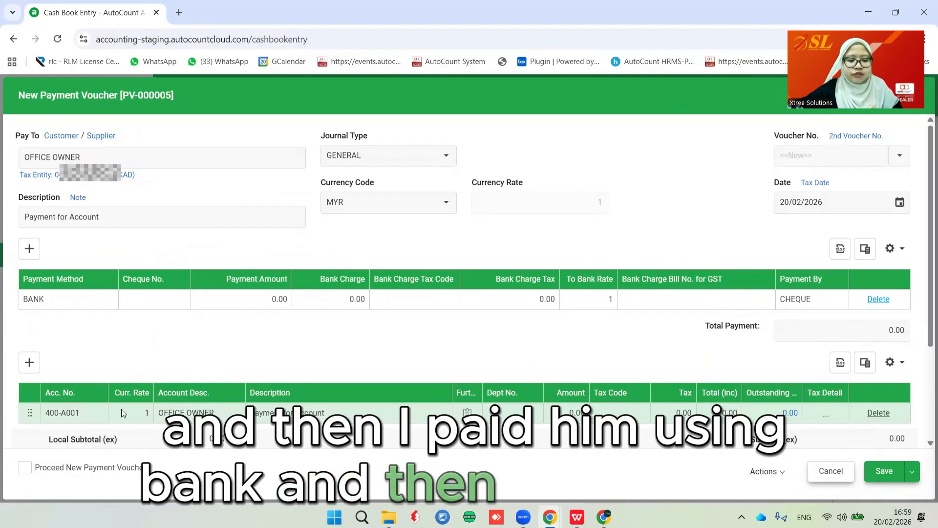
pyautogui.scroll(-3, 575, 291)
pyautogui.click(575, 292)
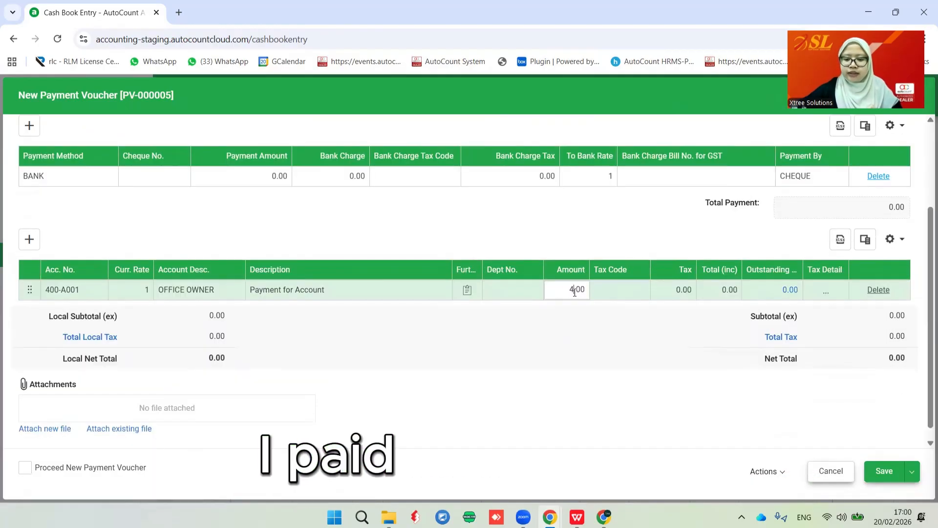
pyautogui.click(587, 213)
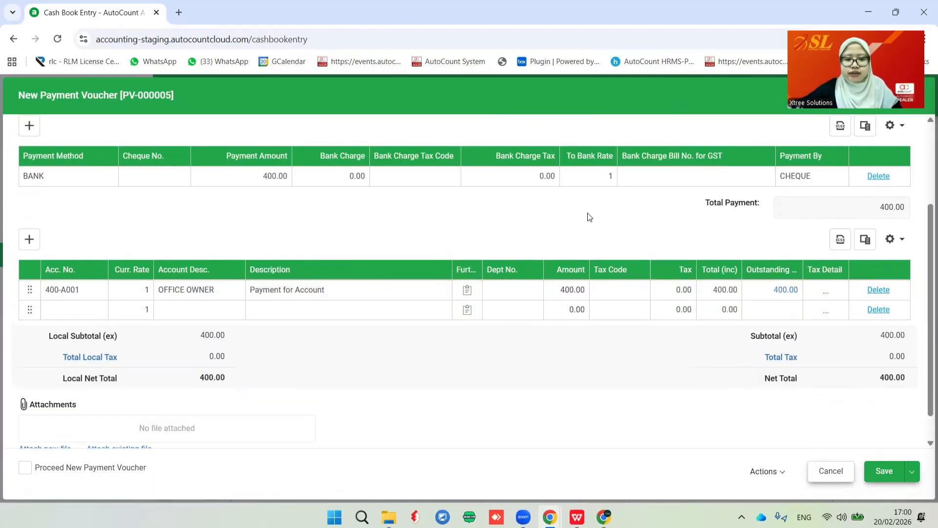
# Save the payment voucher without a cheque number and decline creating a Knock Off Entry for it.
pyautogui.click(884, 472)
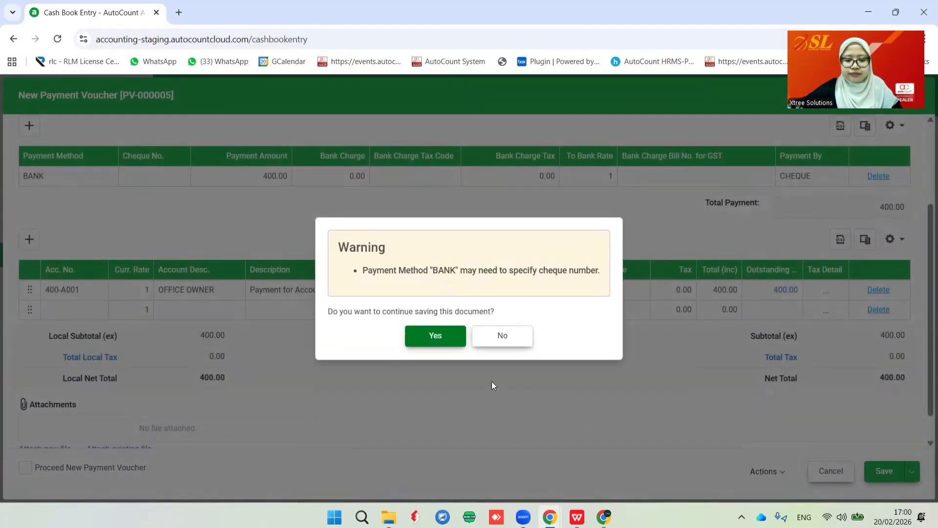
pyautogui.click(435, 336)
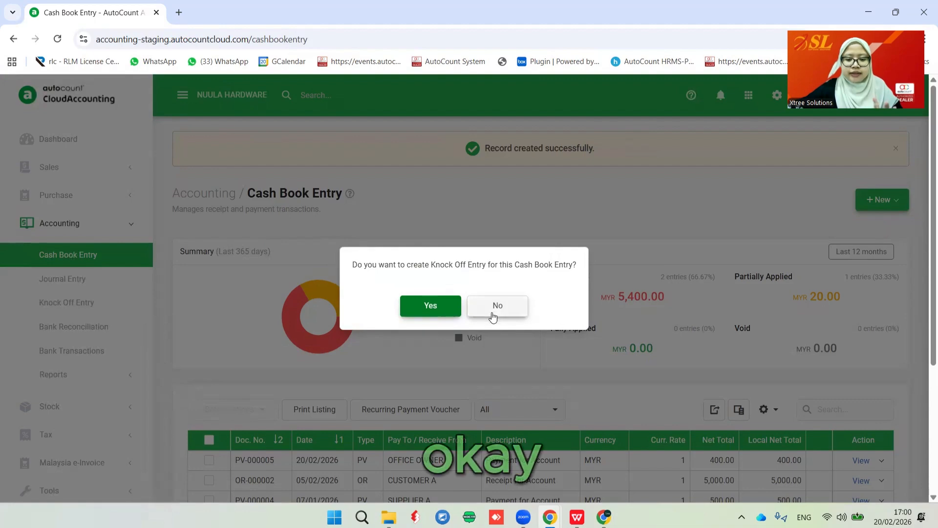
pyautogui.click(495, 313)
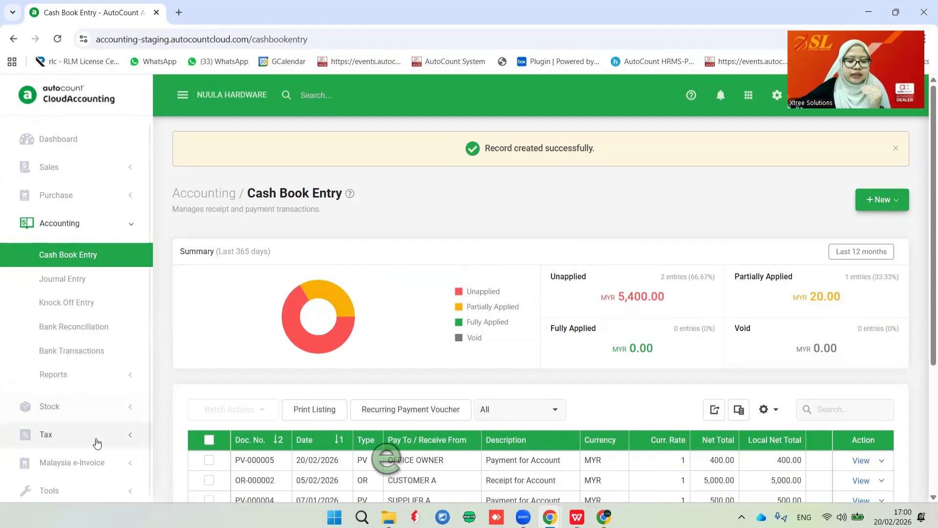
# Start a new self-billed document in Malaysia e-Invoice by copying from a payment voucher.
pyautogui.click(93, 463)
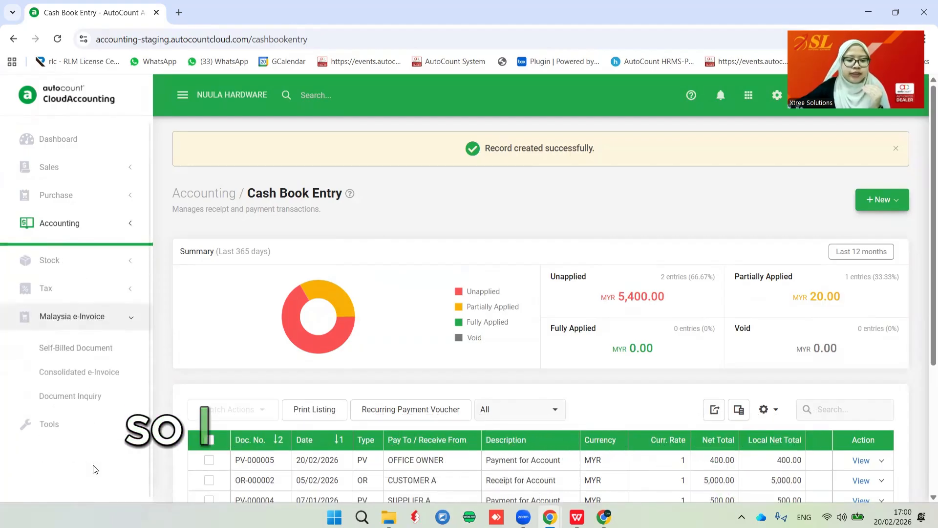
pyautogui.click(76, 339)
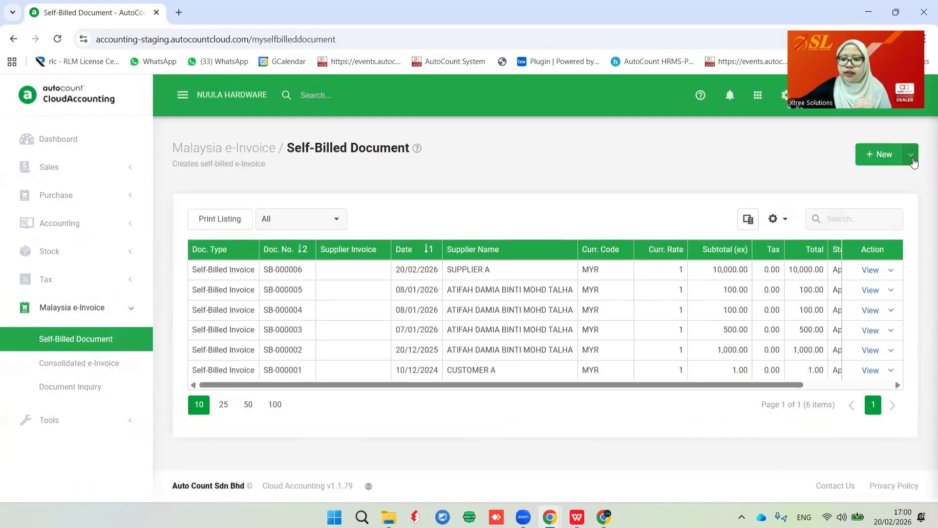
pyautogui.click(912, 155)
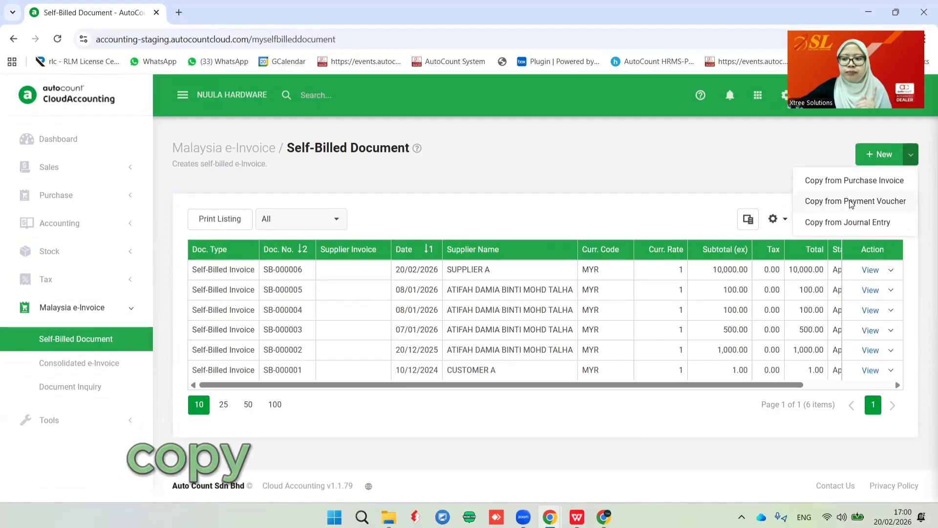
pyautogui.click(873, 202)
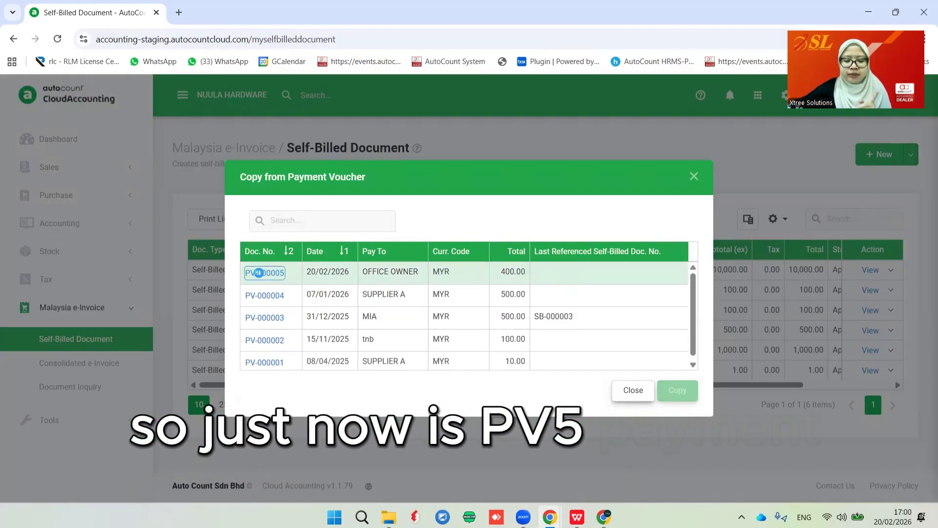
# Review the OFFICE OWNER payment voucher's details and copy it into the new self-billed document.
pyautogui.click(258, 273)
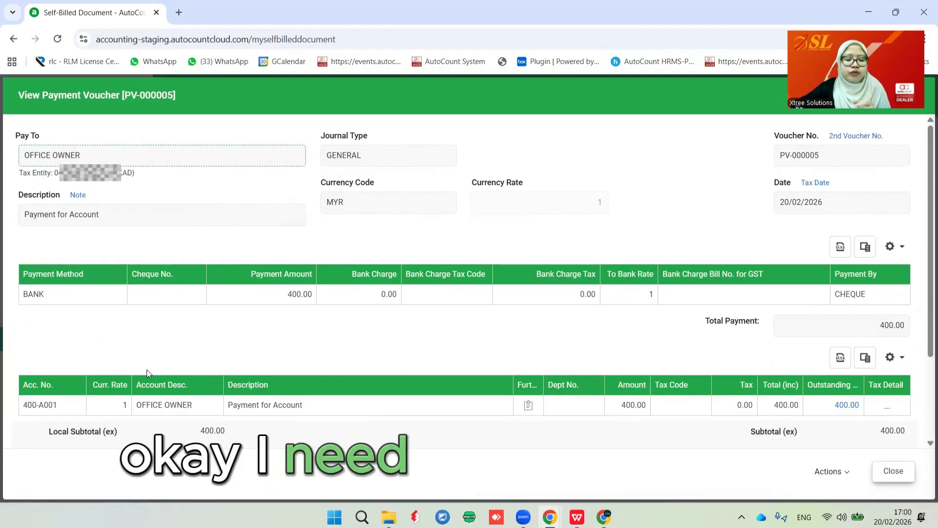
pyautogui.scroll(-3, 444, 360)
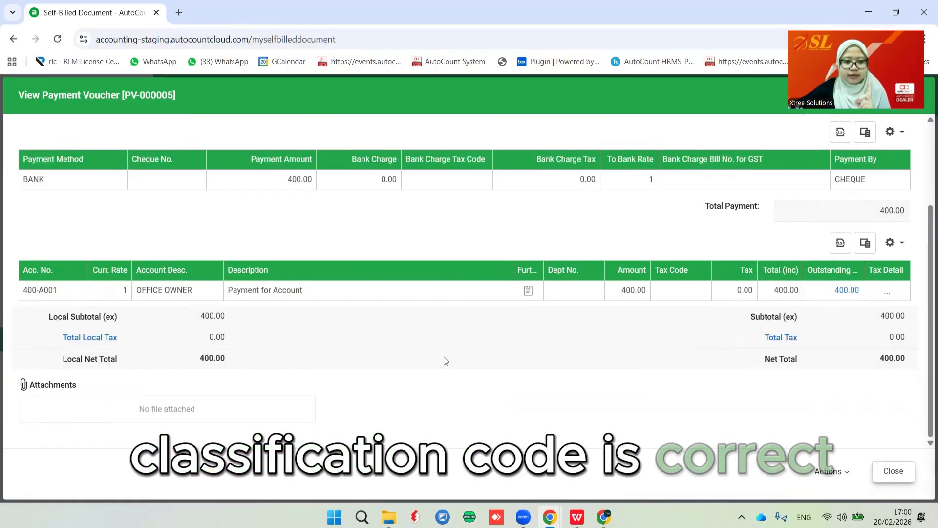
pyautogui.click(890, 475)
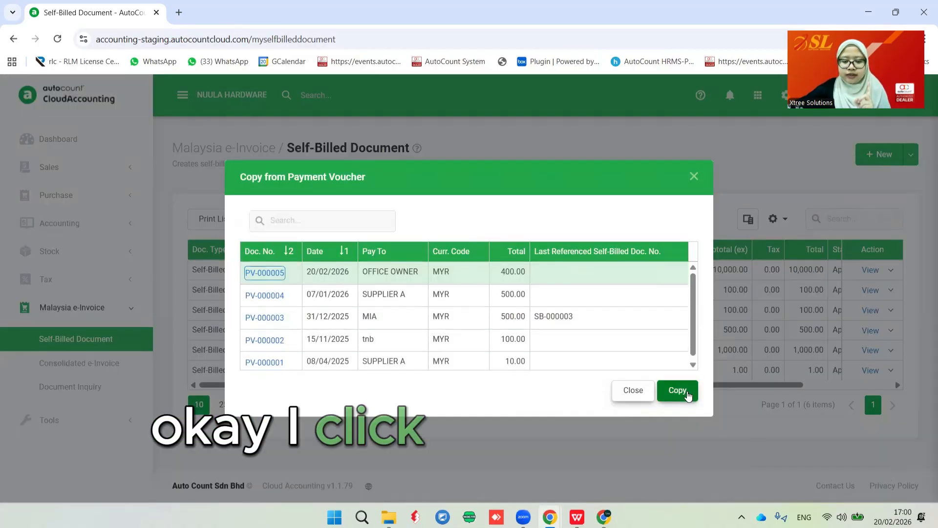
pyautogui.click(687, 393)
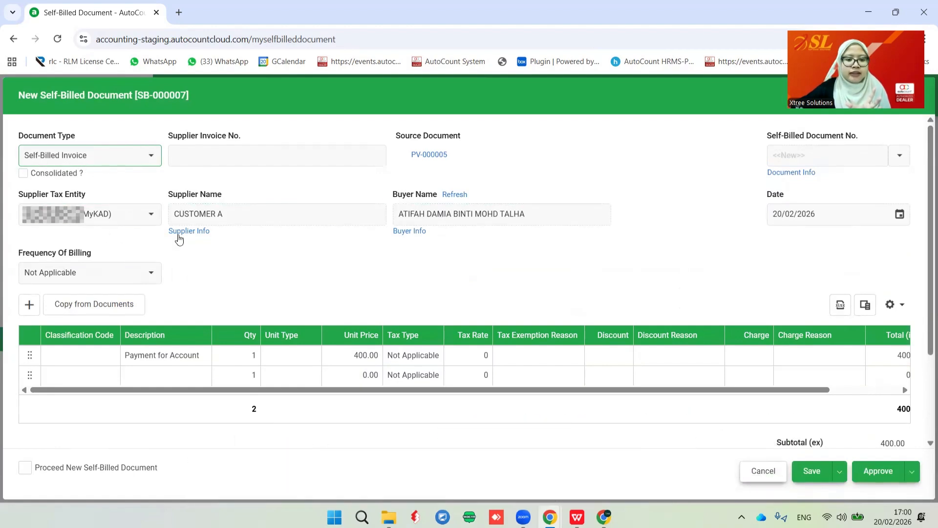
# Set the classification code of the Payment for Account line to 036, Self-billed - Others.
pyautogui.click(93, 353)
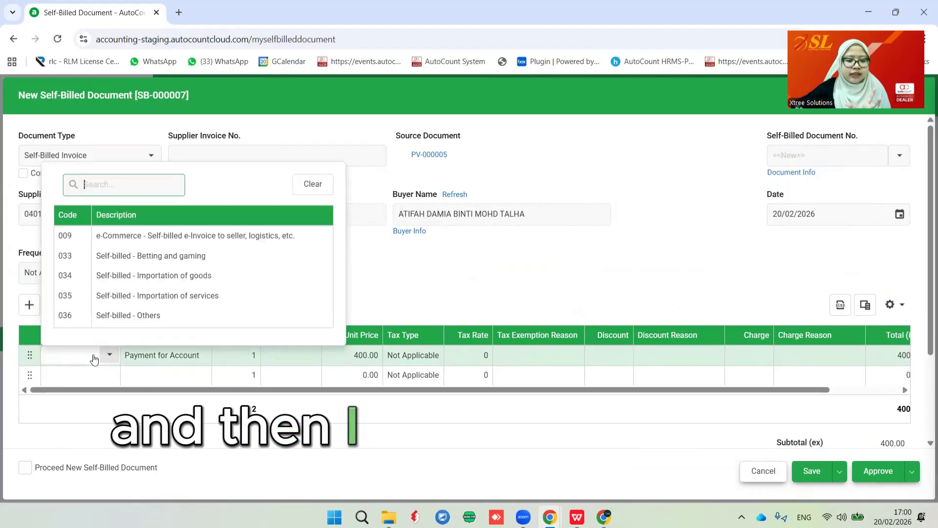
pyautogui.click(94, 356)
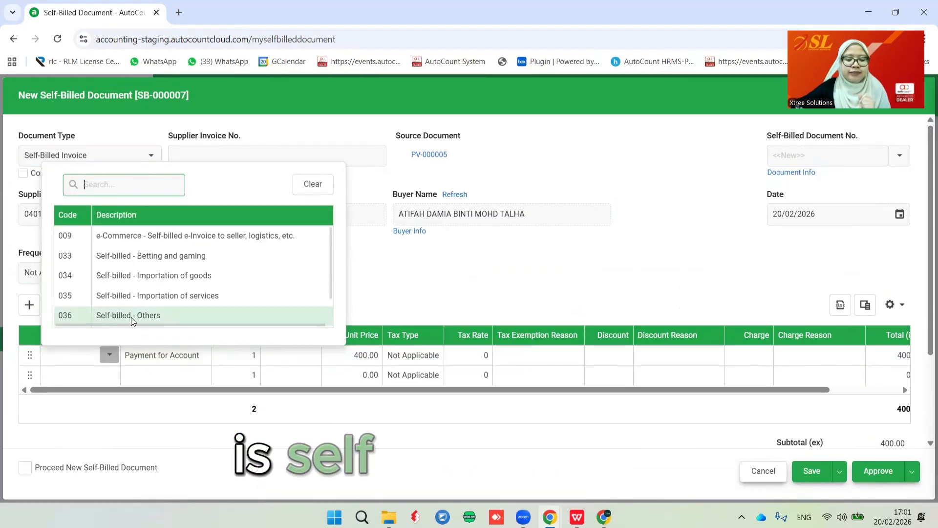
pyautogui.click(132, 317)
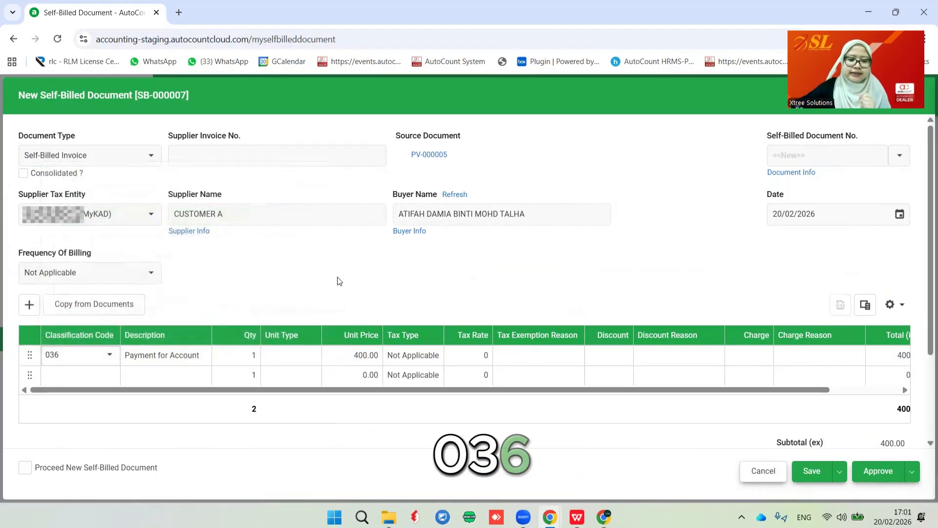
# Check the approval options and query the uncopied source documents from 01/02/2026 to 20/02/2026, without copying any.
pyautogui.click(910, 470)
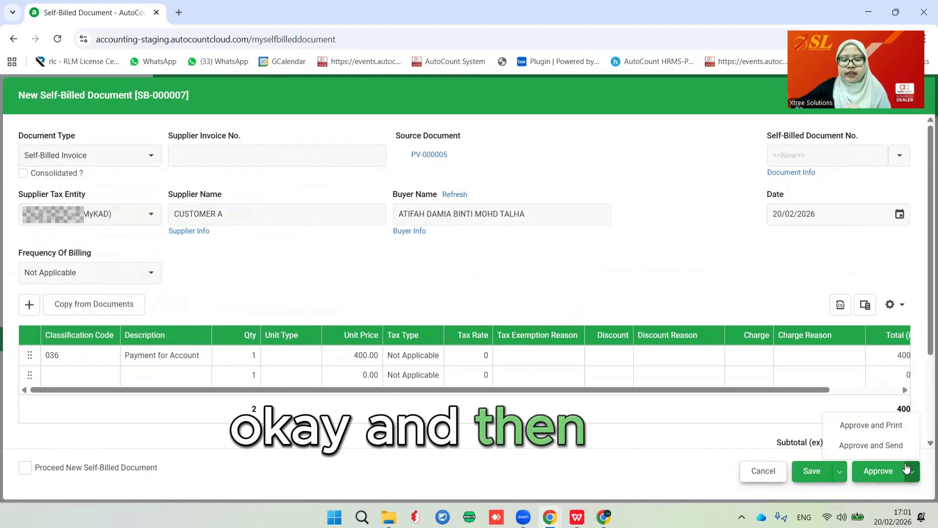
pyautogui.click(908, 469)
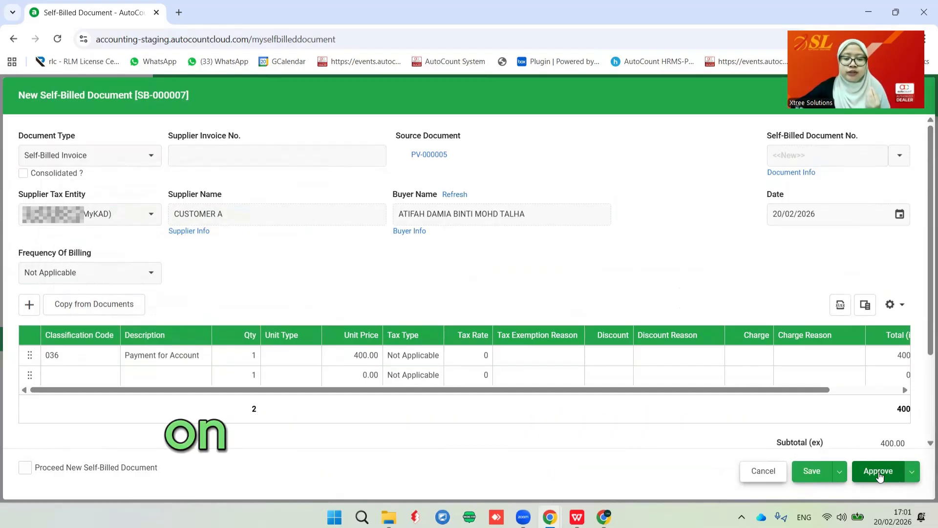
pyautogui.click(87, 309)
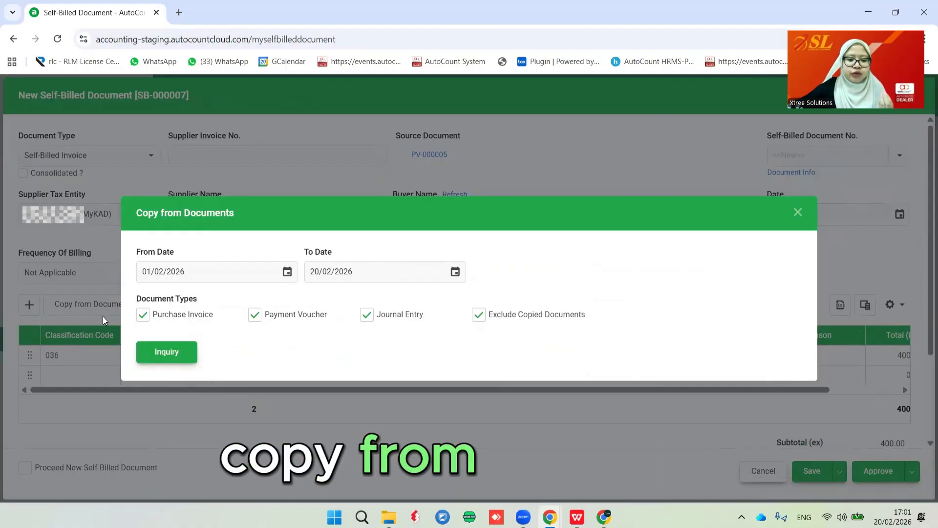
pyautogui.click(184, 353)
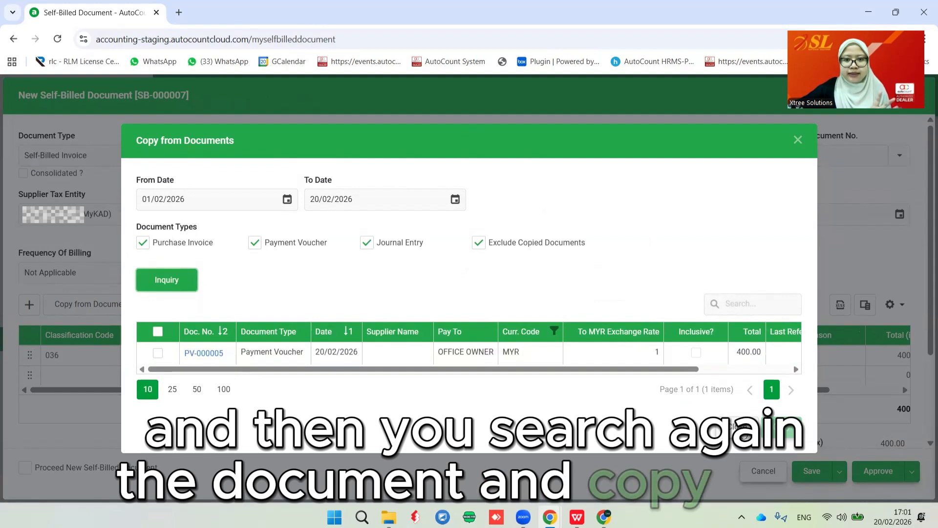
pyautogui.click(737, 427)
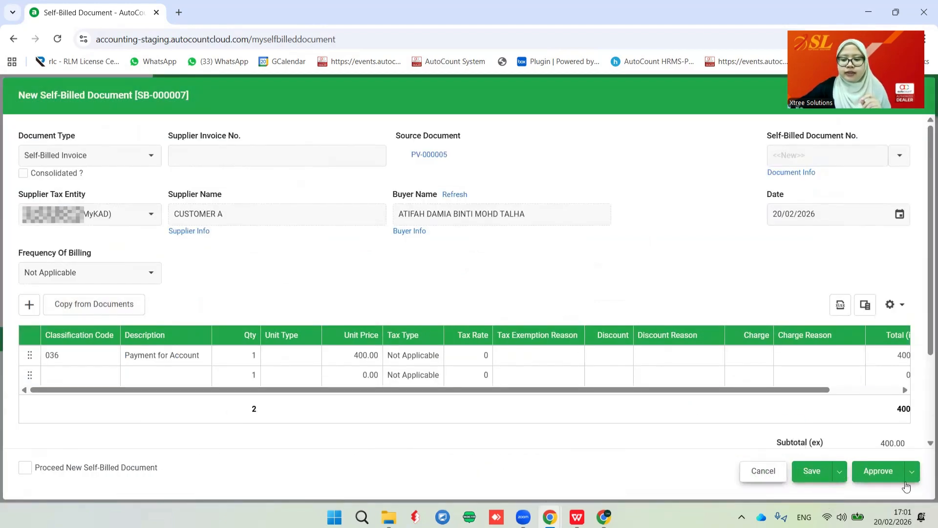
# Approve the self-billed document and open the new CUSTOMER A entry to check its e-Invoice status.
pyautogui.click(886, 478)
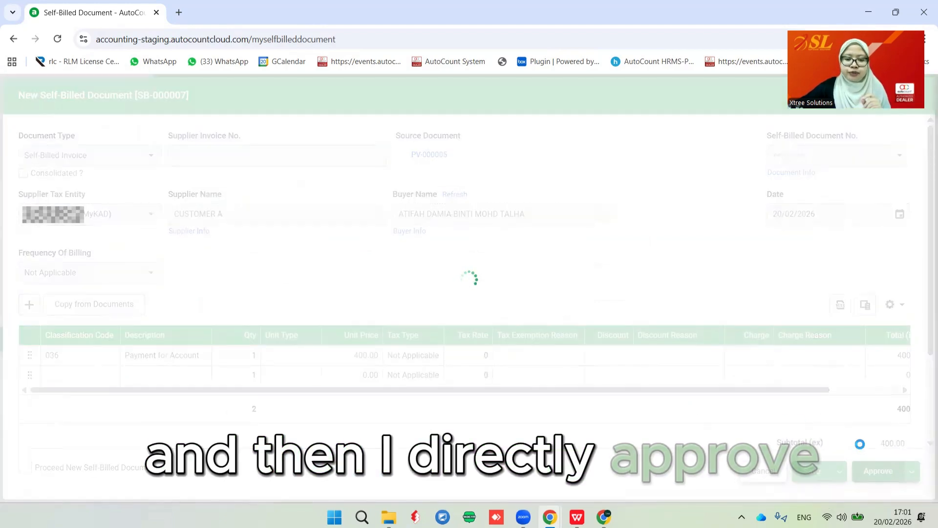
pyautogui.moveTo(554, 450); pyautogui.dragTo(658, 447)
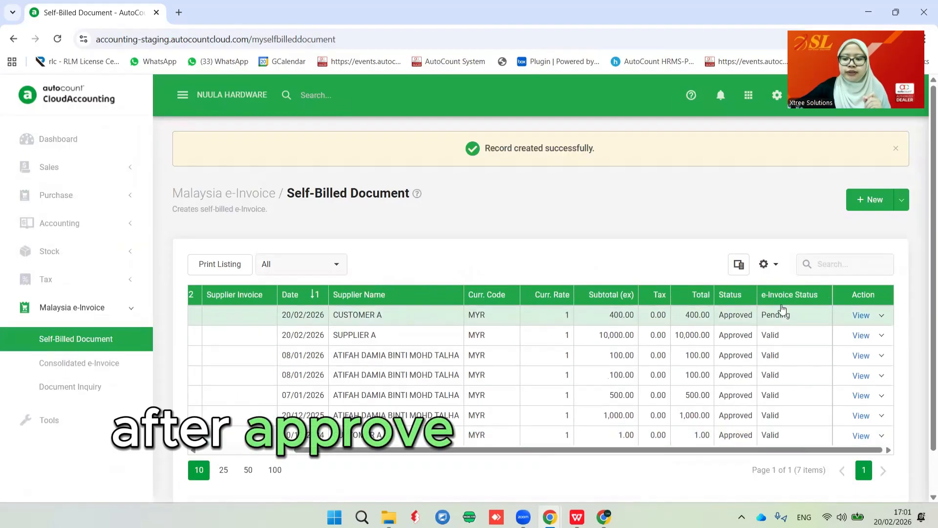
pyautogui.click(862, 316)
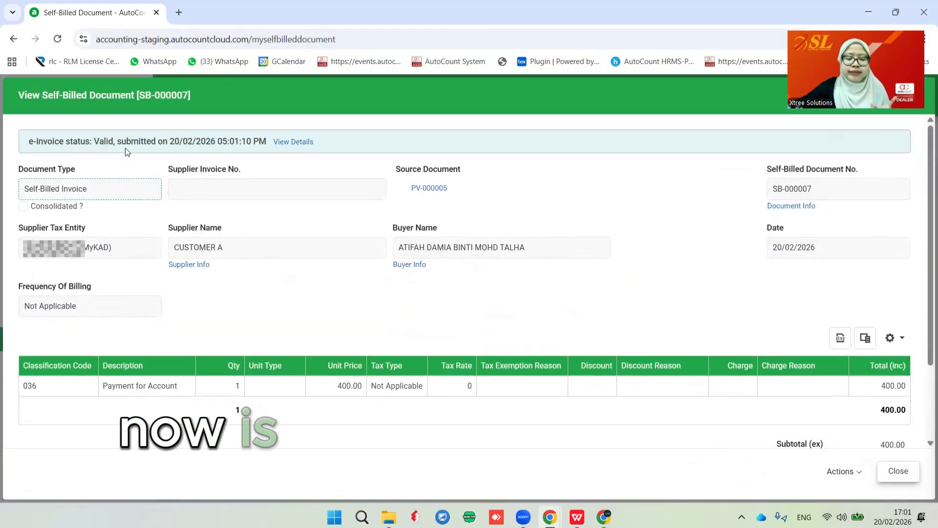
# Generate a print preview of the self-billed document using the Self-Billed Document report instead of the Full Tax one.
pyautogui.click(842, 472)
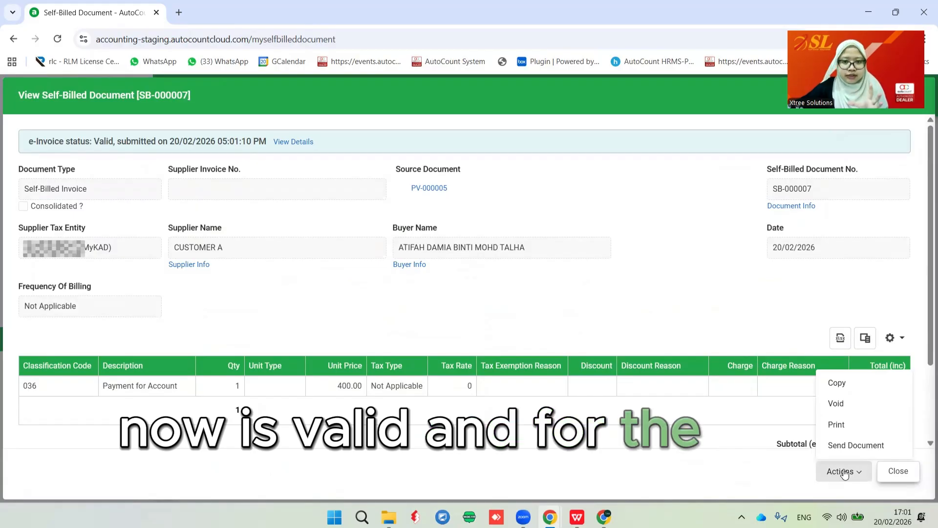
pyautogui.click(838, 425)
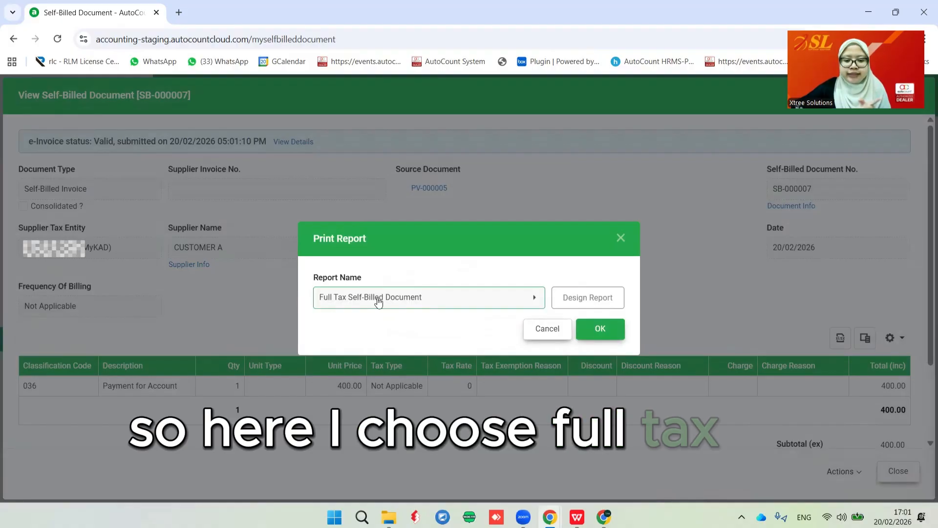
pyautogui.click(598, 331)
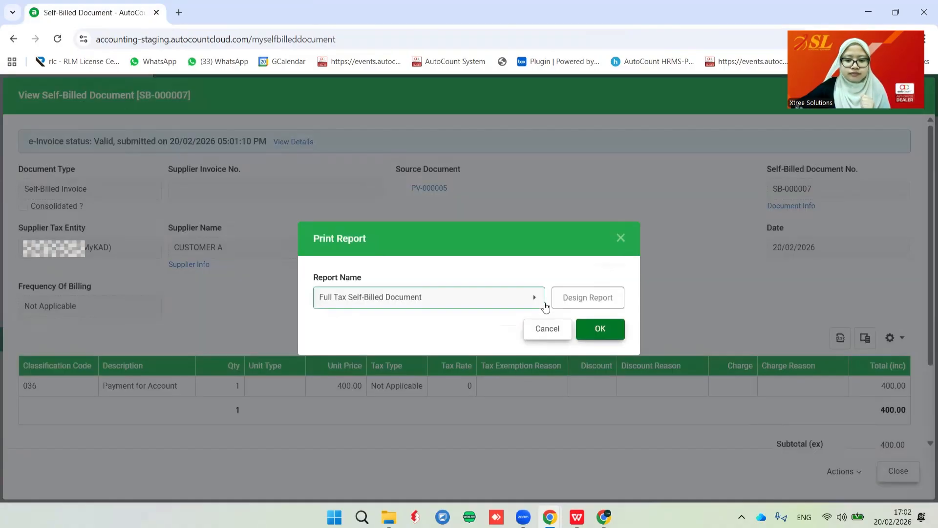
pyautogui.click(543, 304)
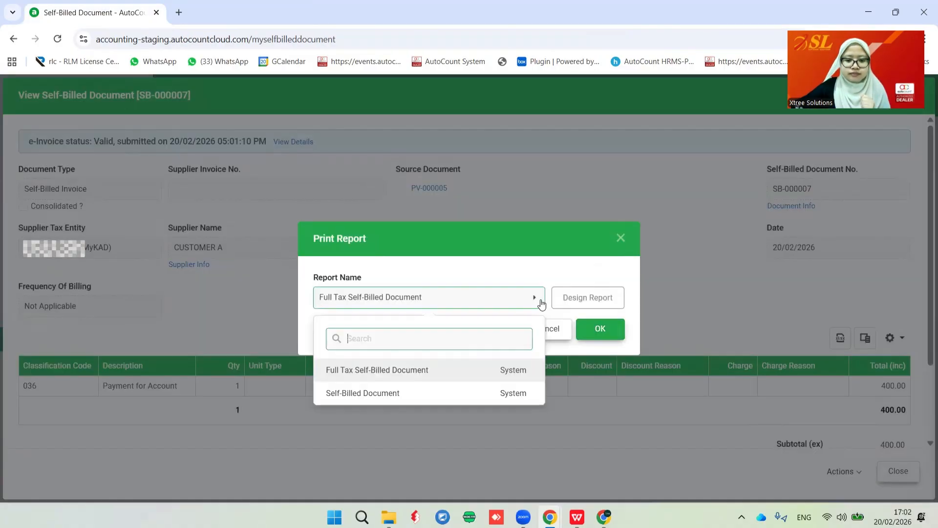
pyautogui.click(390, 392)
pyautogui.click(596, 335)
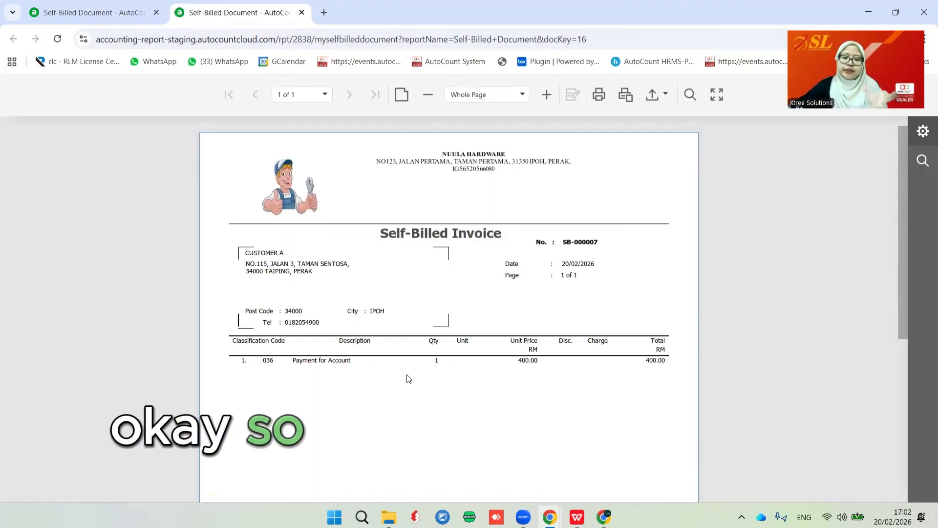
# Look through the printed self-billed invoice, return to the document view and close it.
pyautogui.scroll(-5, 474, 303)
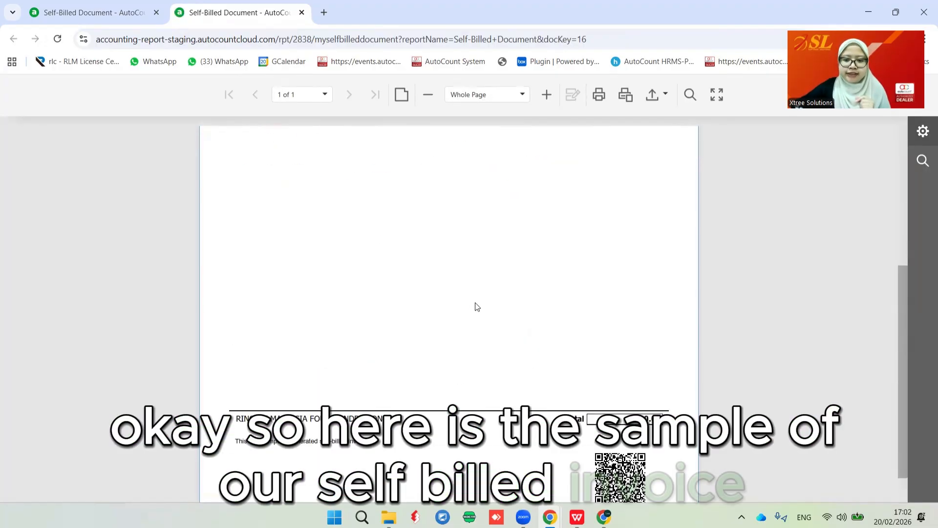
pyautogui.scroll(5, 592, 333)
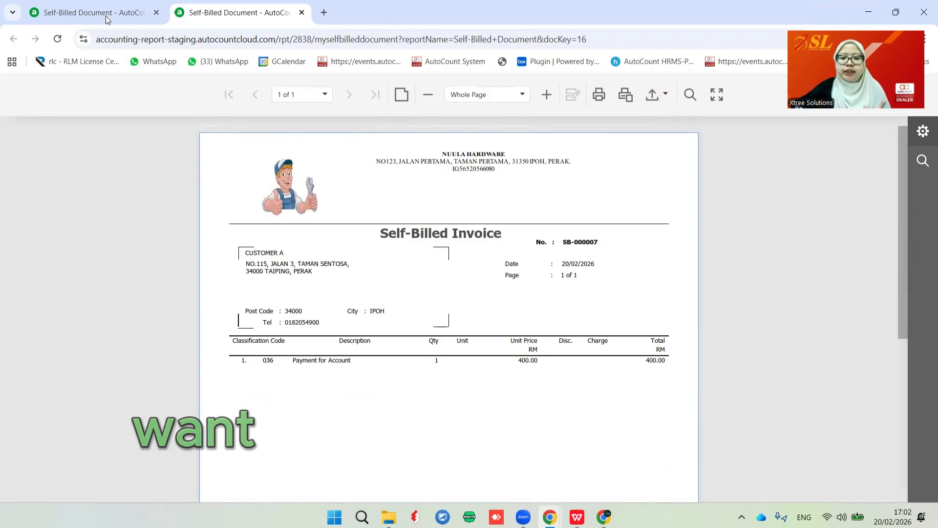
pyautogui.hotkey('ctrl', 'Tab')
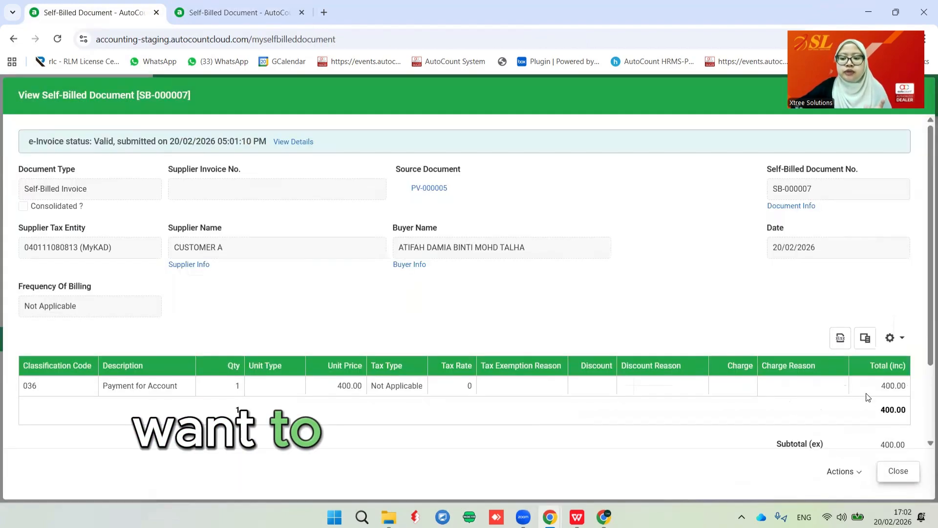
pyautogui.click(900, 473)
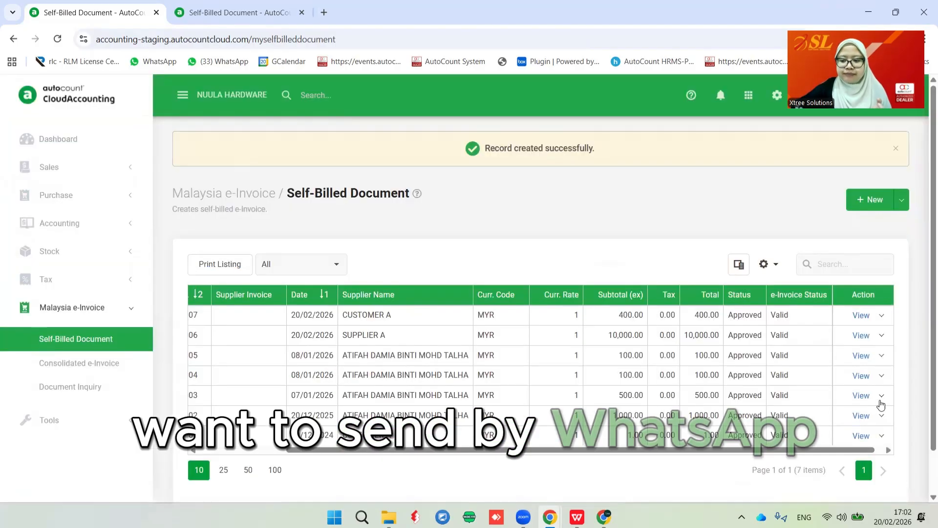
# View the Email and WhatsApp sending options for the newest CUSTOMER A document and close them without sending.
pyautogui.click(881, 316)
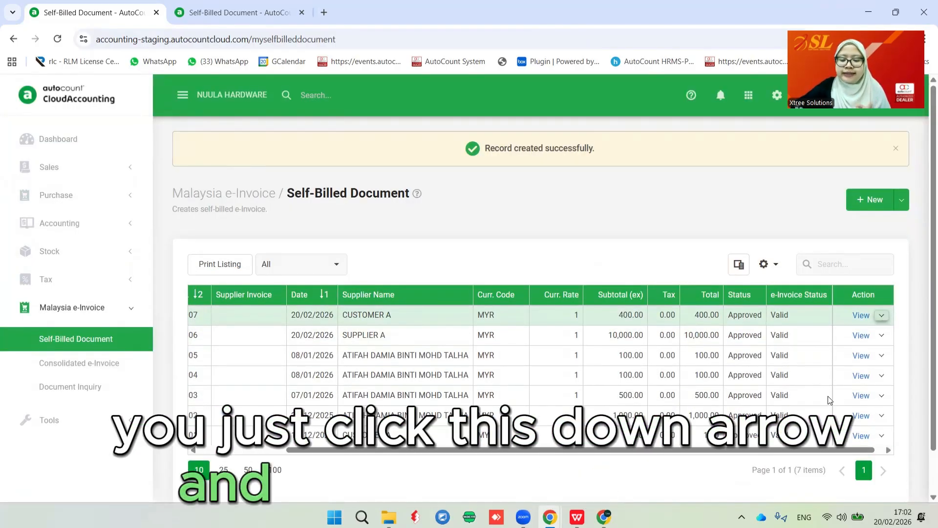
pyautogui.click(829, 390)
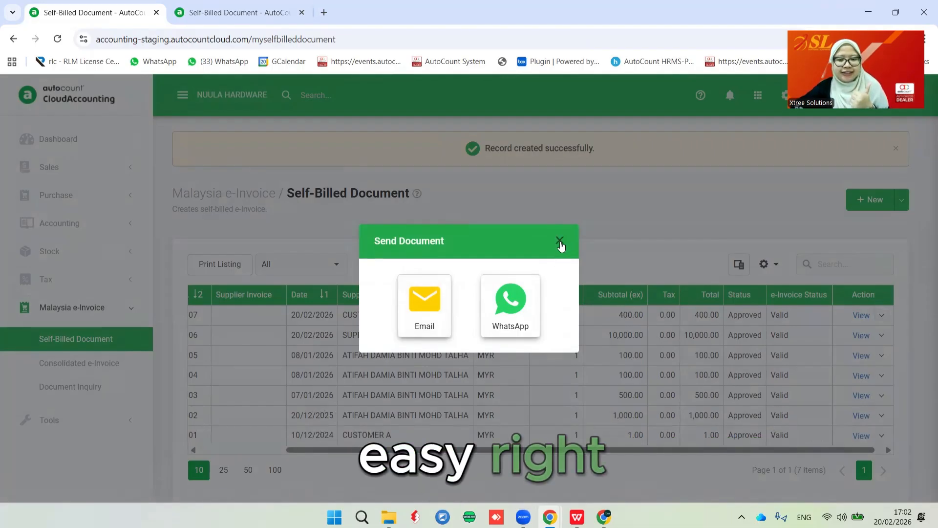
pyautogui.click(561, 242)
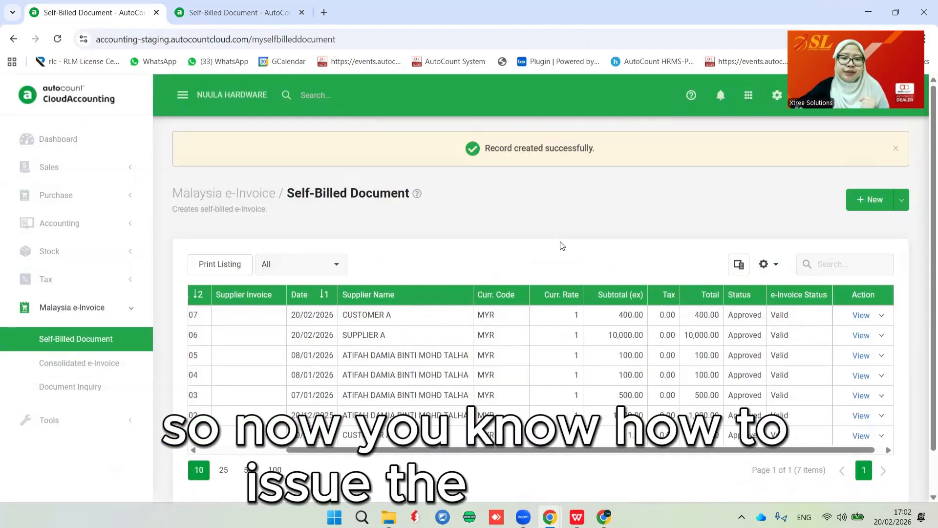